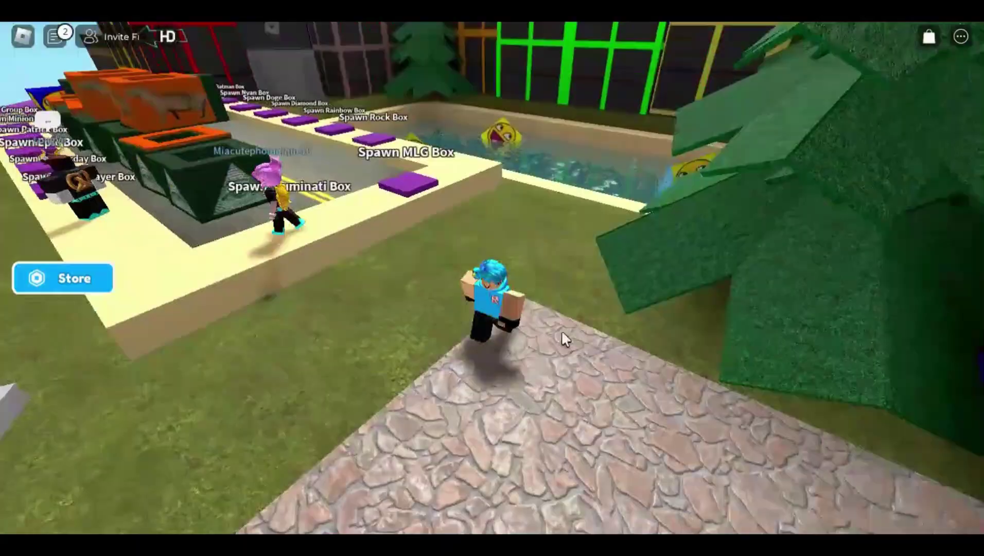
key(w)
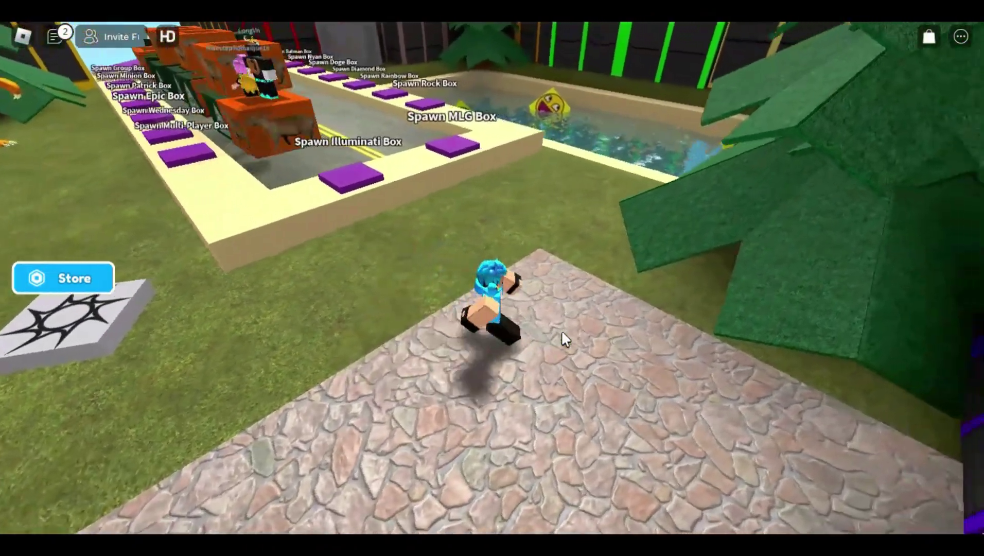
key(space)
key(w)
key(Left)
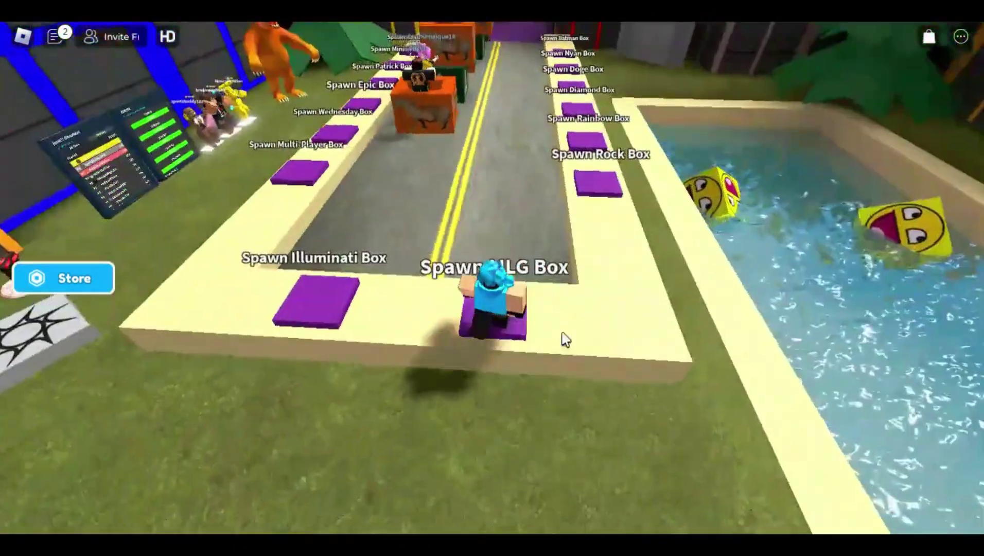
key(Right)
key(w)
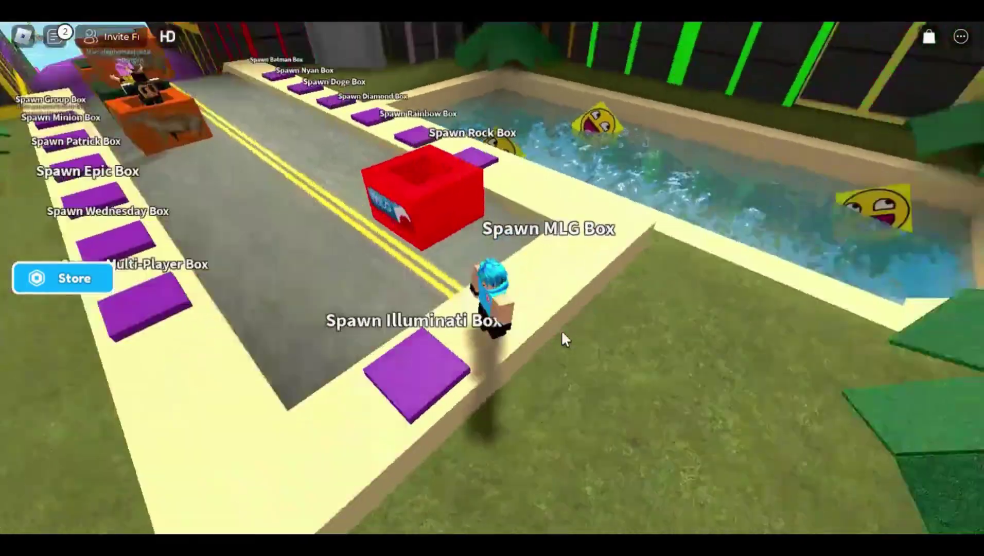
key(space)
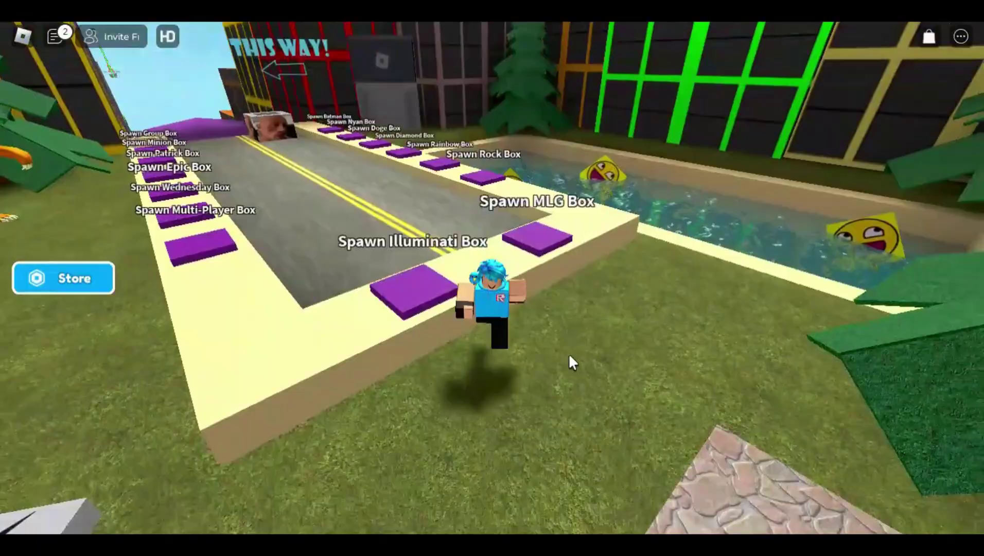
key(s)
key(w)
key(w)
key(space)
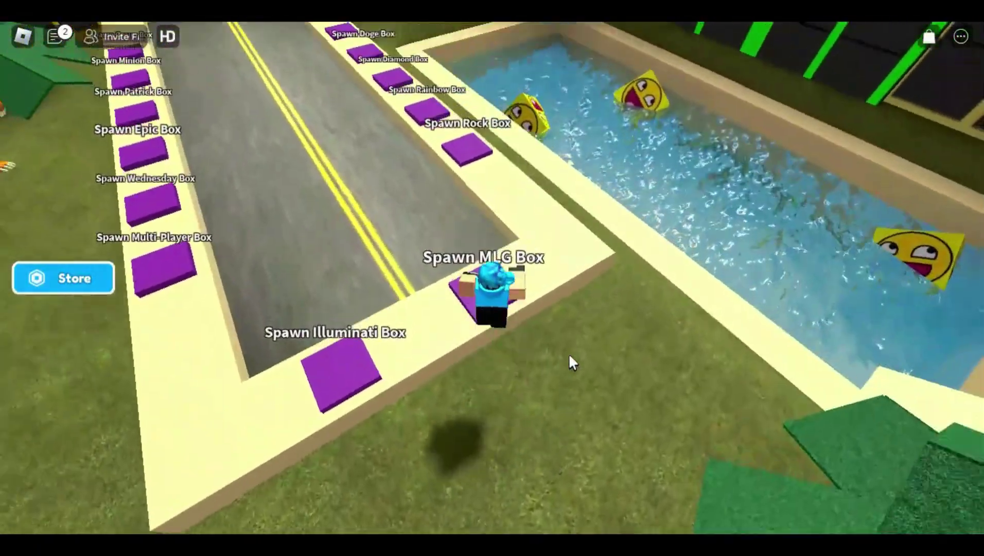
key(Left)
key(Right)
key(s)
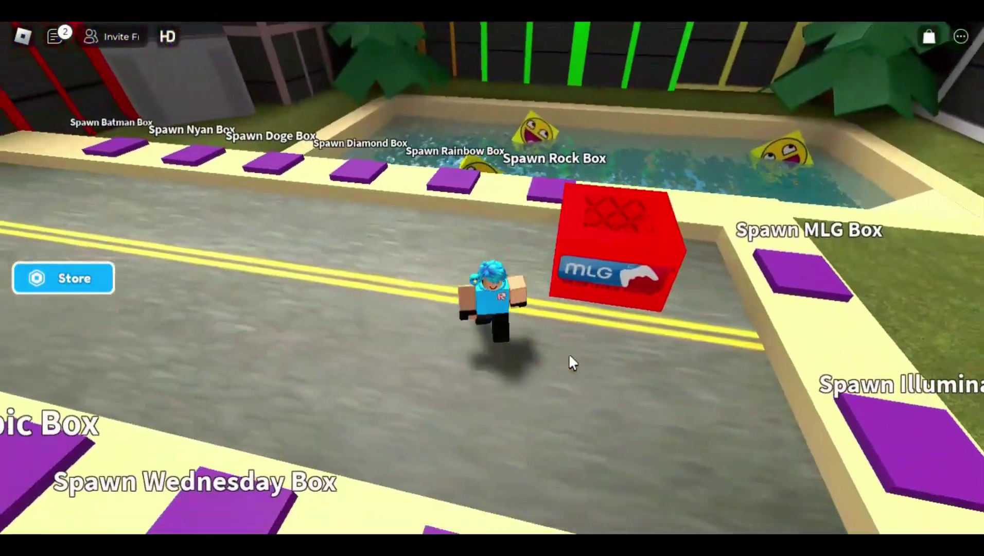
key(w)
key(space)
key(Left)
key(w)
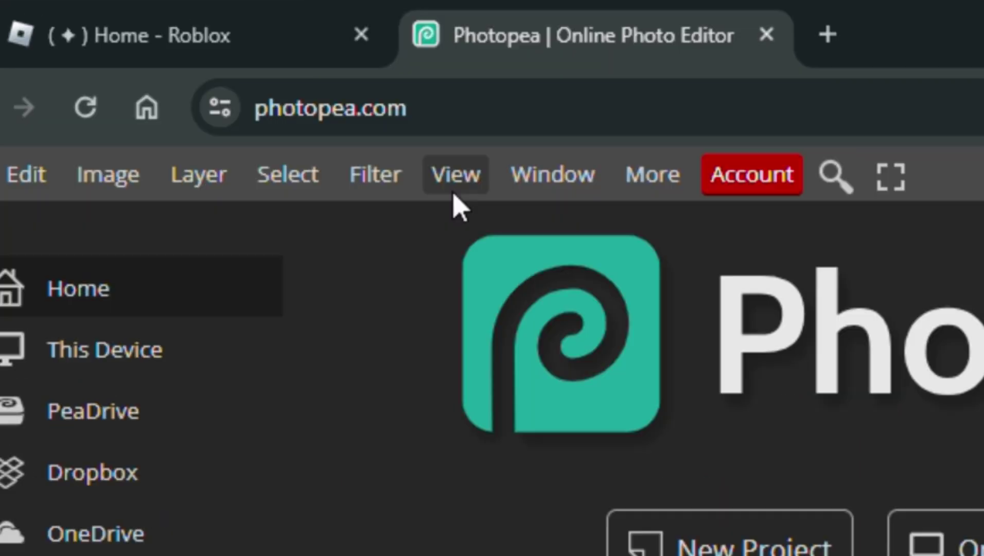
click(138, 72)
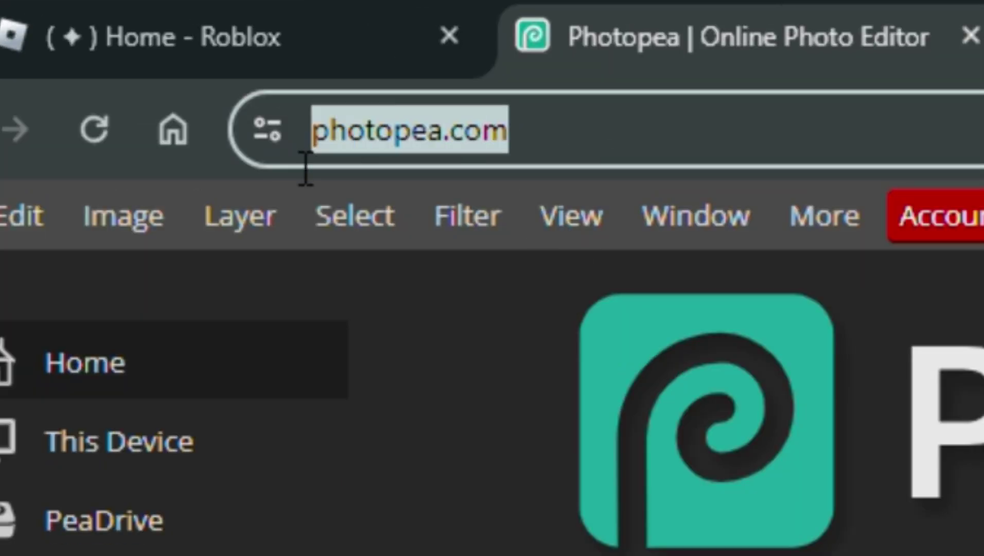
click(725, 126)
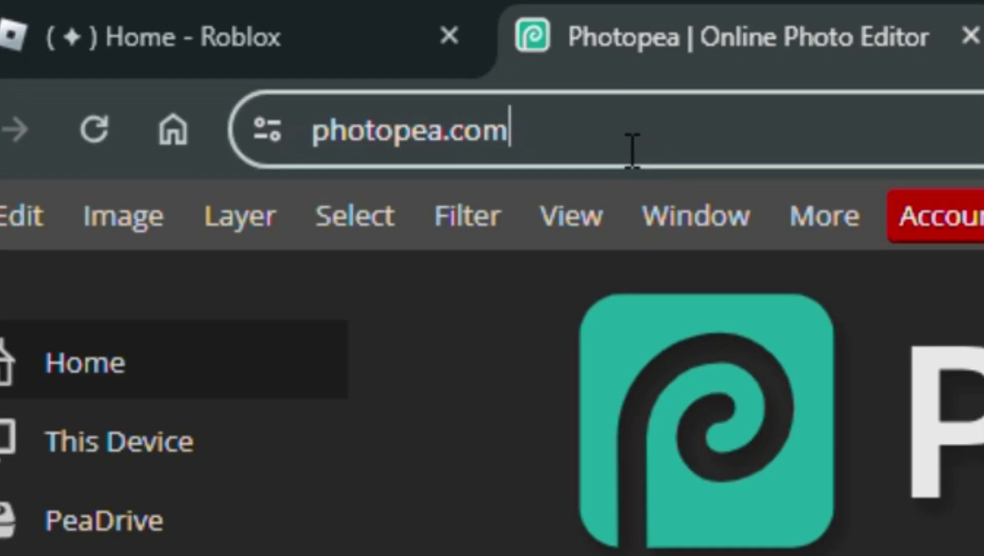
drag(632, 149, 327, 149)
click(500, 543)
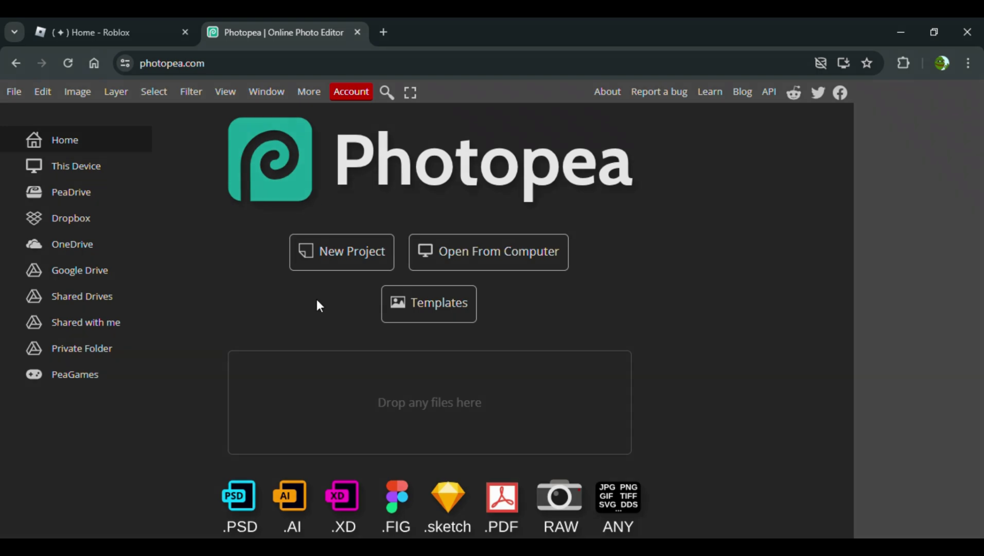
Create a new 1280 × 720 pixel project at 72 DPI with a transparent background
click(329, 258)
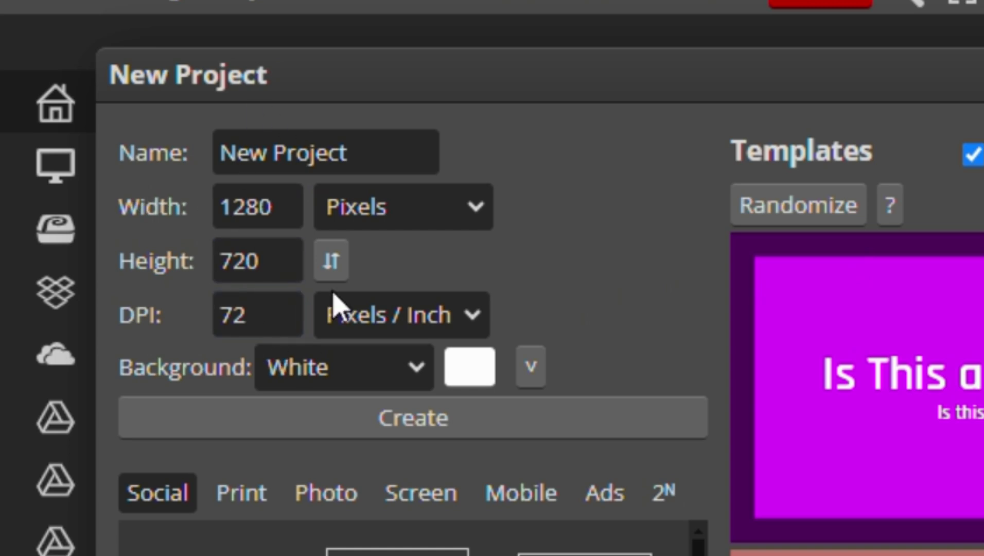
click(316, 376)
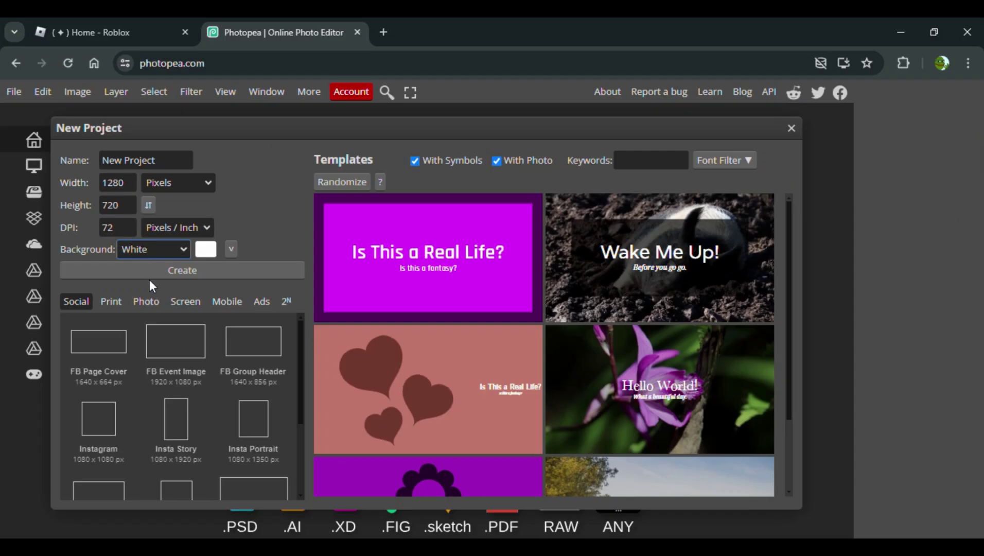
click(341, 469)
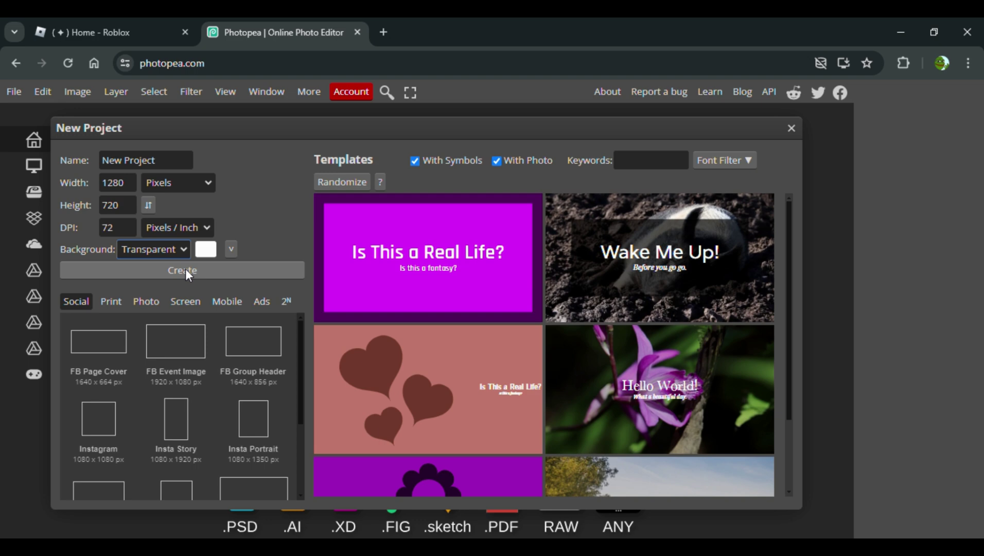
click(186, 268)
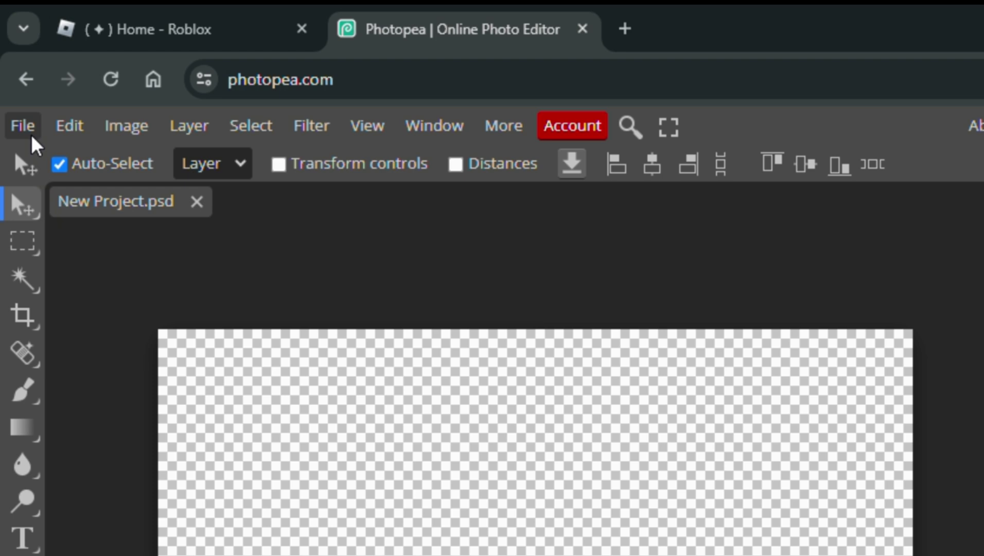
Place the screenshot image file from the computer into the new project as a layer
click(31, 137)
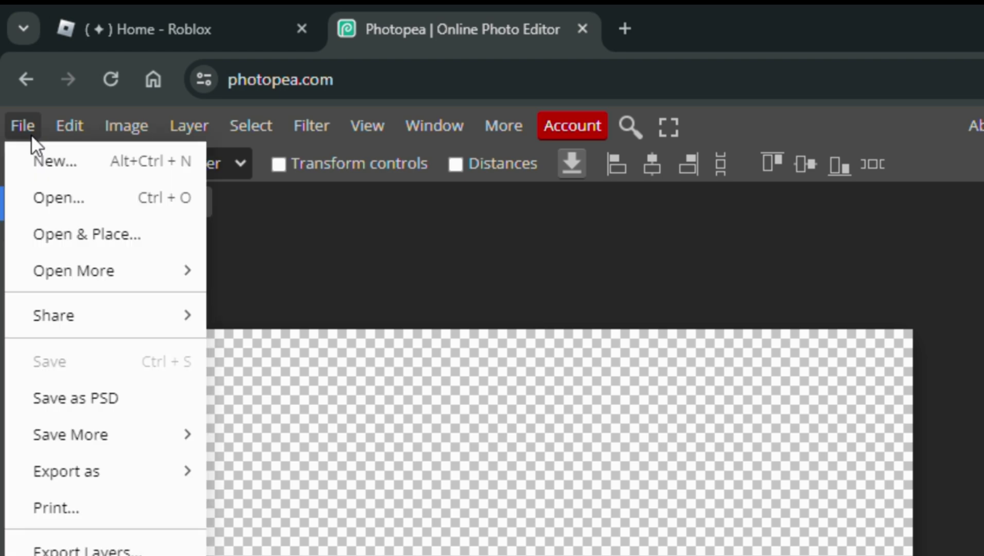
click(62, 246)
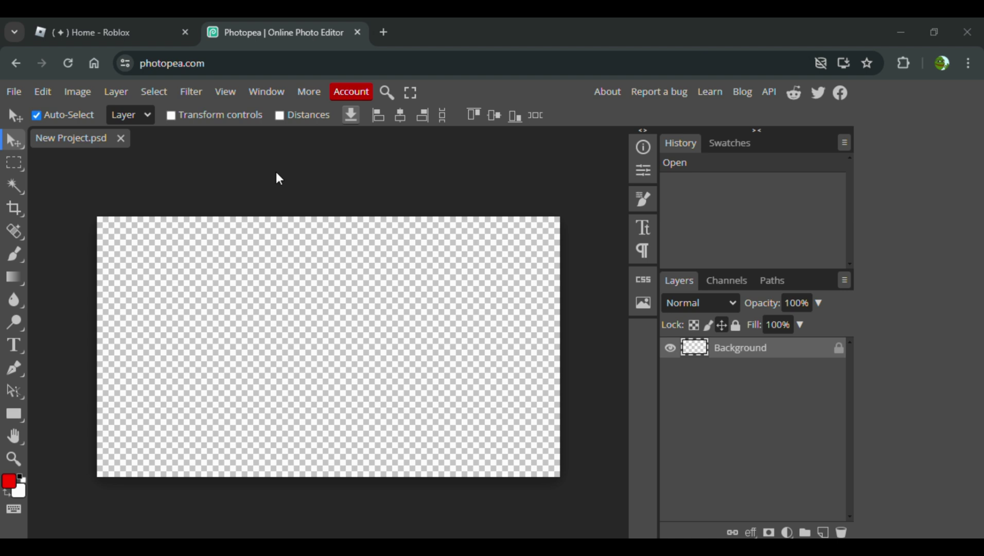
double_click(240, 135)
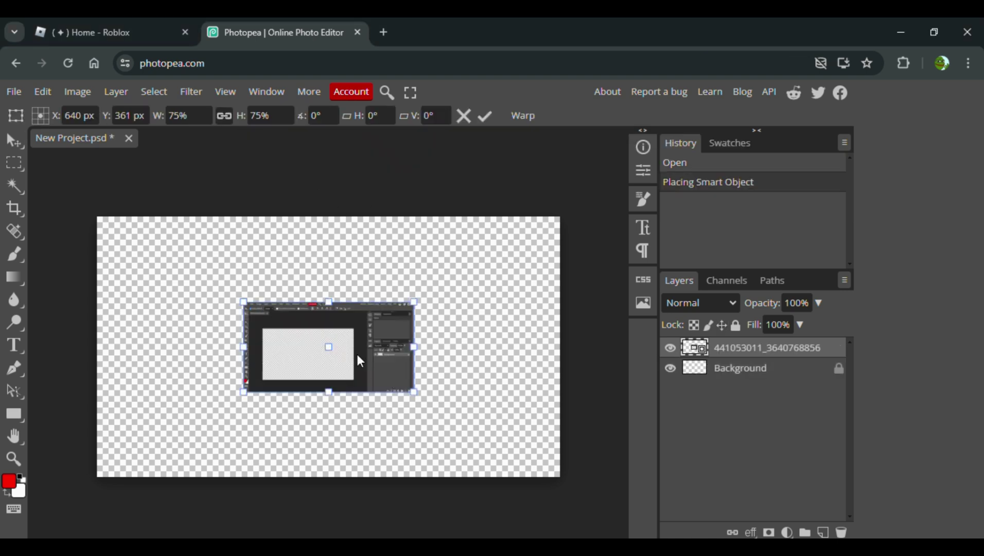
Align the placed screenshot with the canvas's upper-left corner and scale it to about 216.87% so it covers the canvas
drag(359, 362, 217, 277)
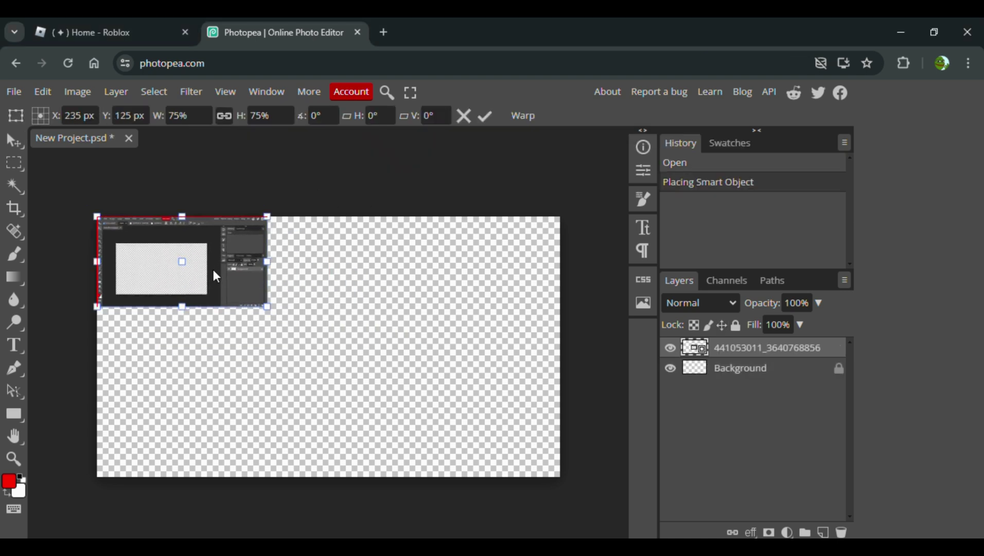
drag(271, 306, 582, 462)
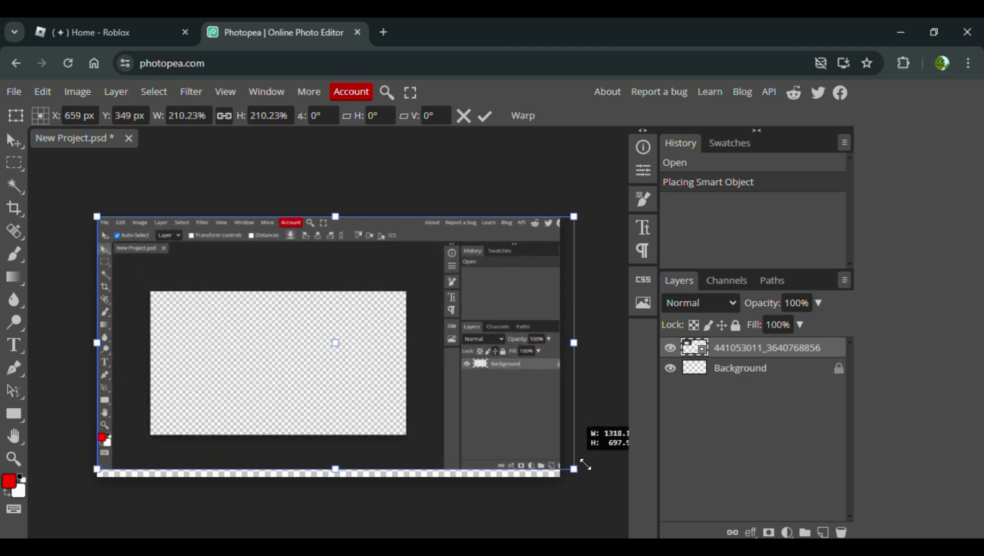
mouse_move(461, 437)
mouse_down()
mouse_move(448, 432)
mouse_move(459, 434)
mouse_up()
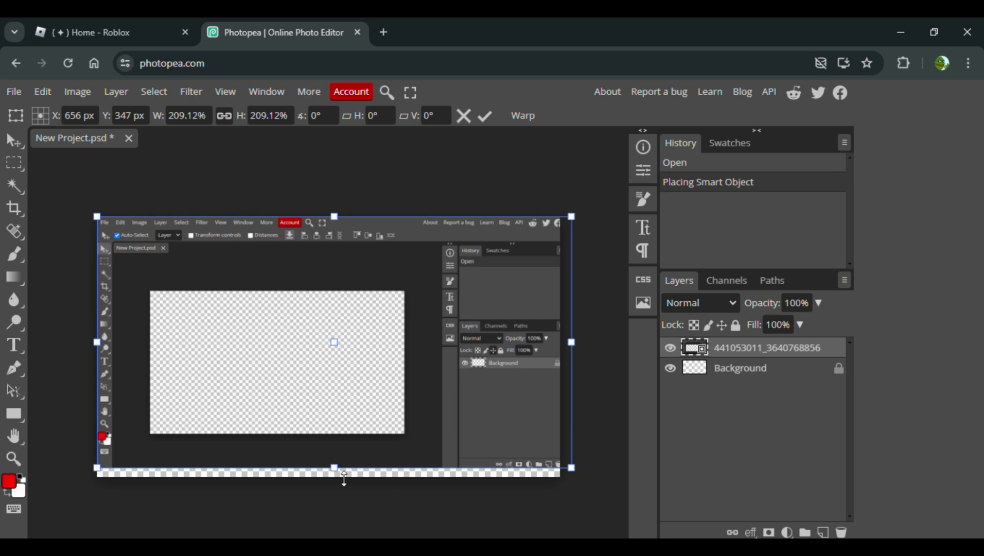
drag(340, 478, 369, 458)
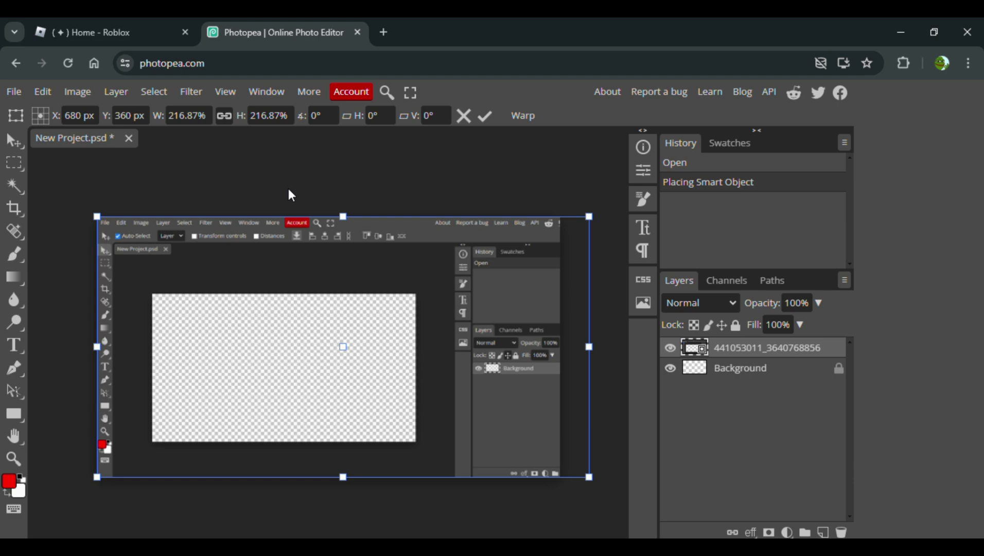
Switch to the Roblox home page, open Catalog Avatar Creator and launch the experience
click(126, 32)
scroll(360, 154, down, 3)
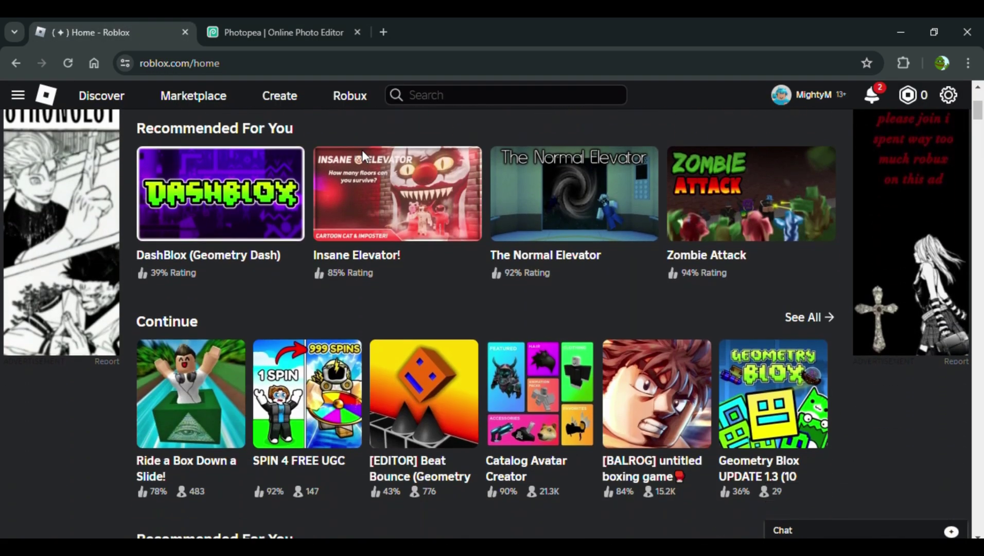
scroll(362, 153, down, 3)
click(522, 253)
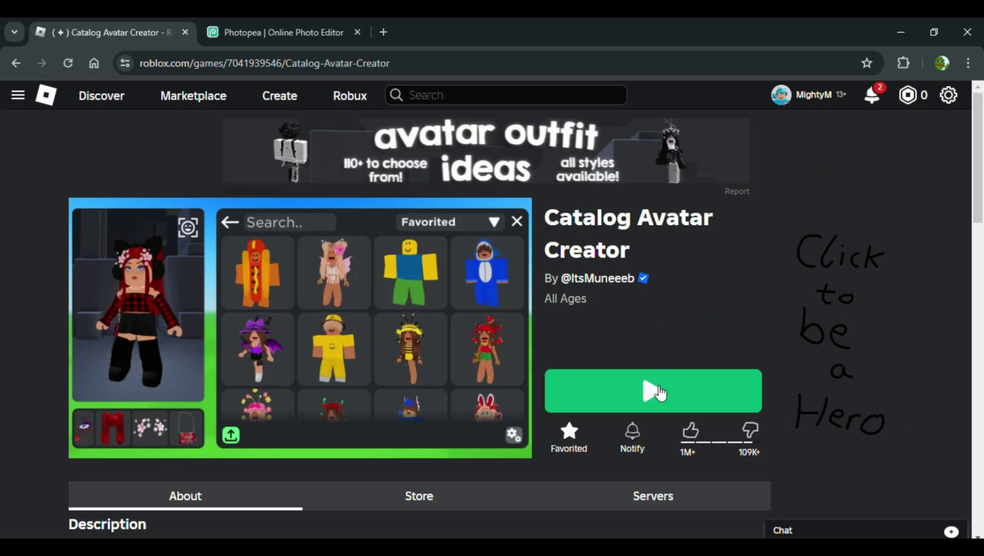
click(655, 388)
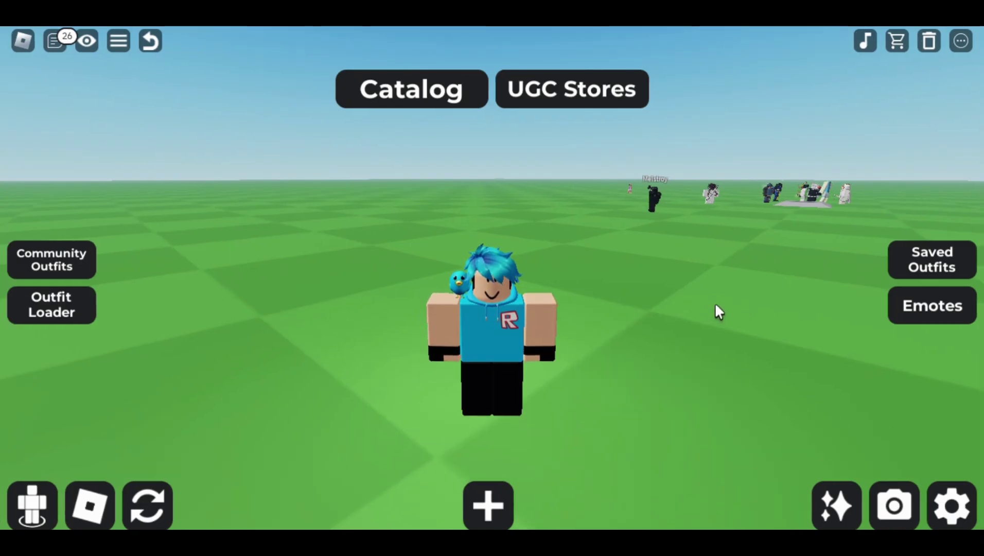
Put the Silly Happy Face from the catalog's favorites on the avatar
click(458, 100)
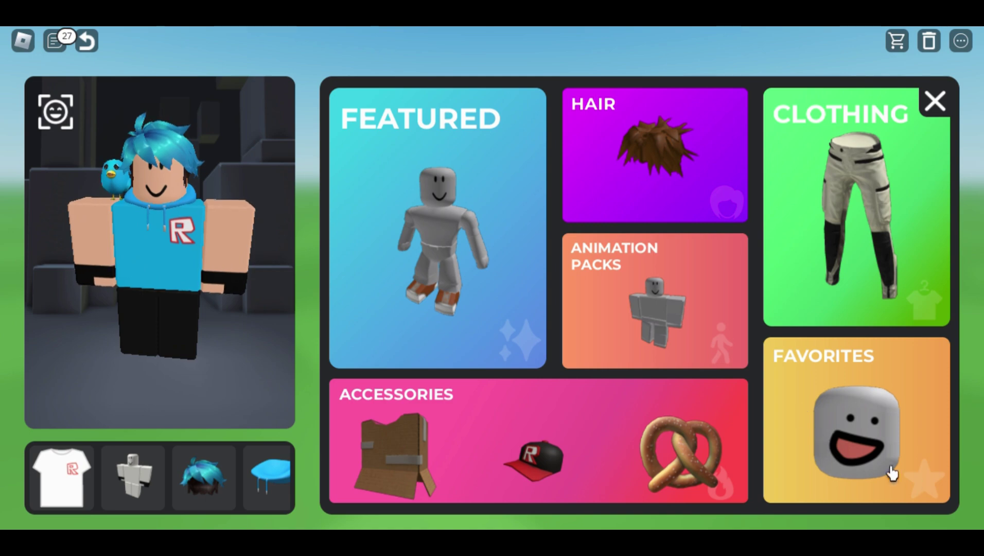
click(837, 468)
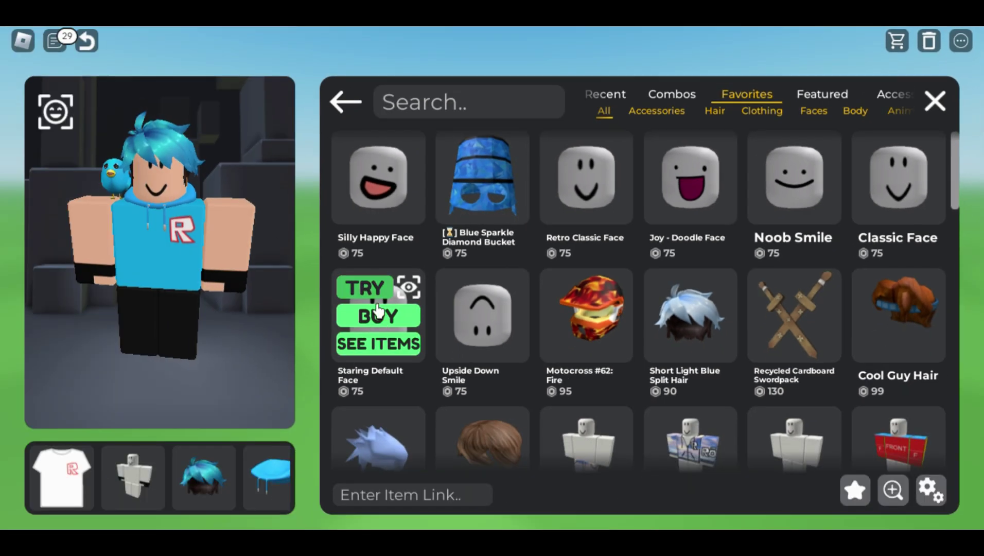
mouse_move(556, 237)
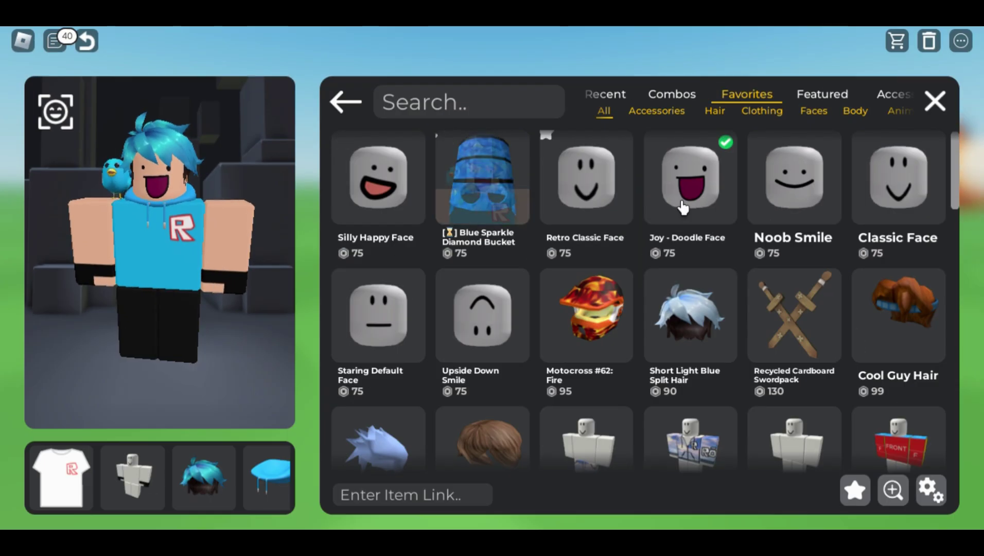
mouse_move(682, 205)
click(675, 150)
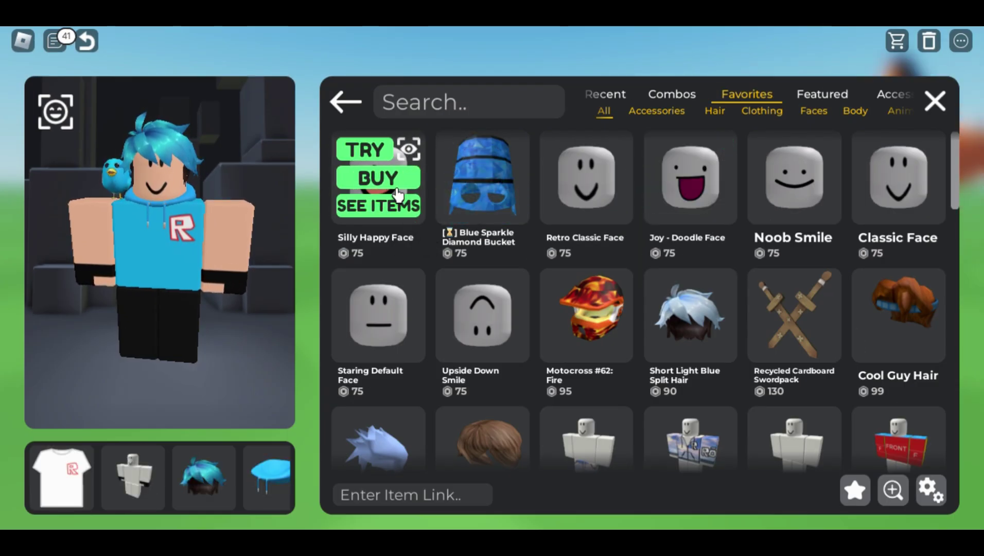
click(397, 194)
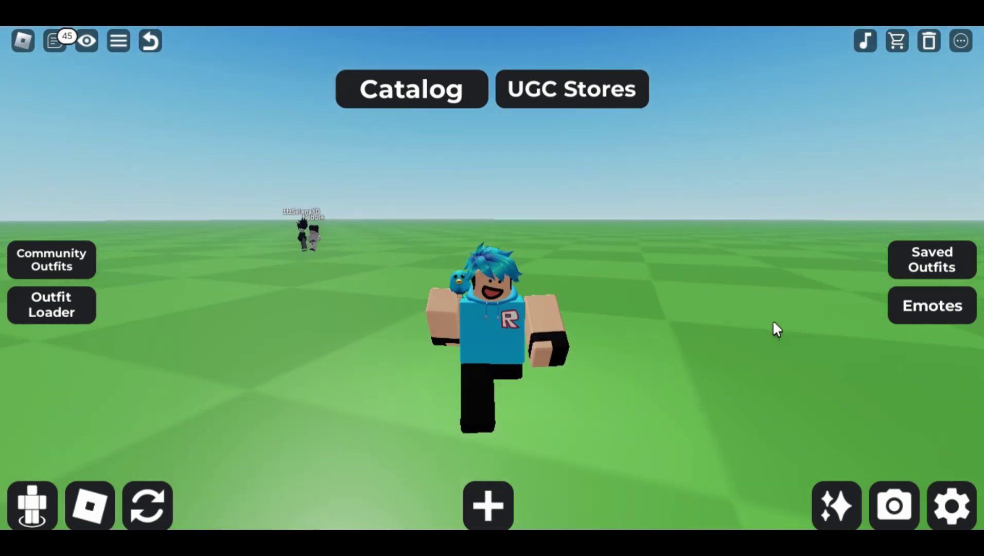
Open the Pose Editor from the avatar effects
click(836, 505)
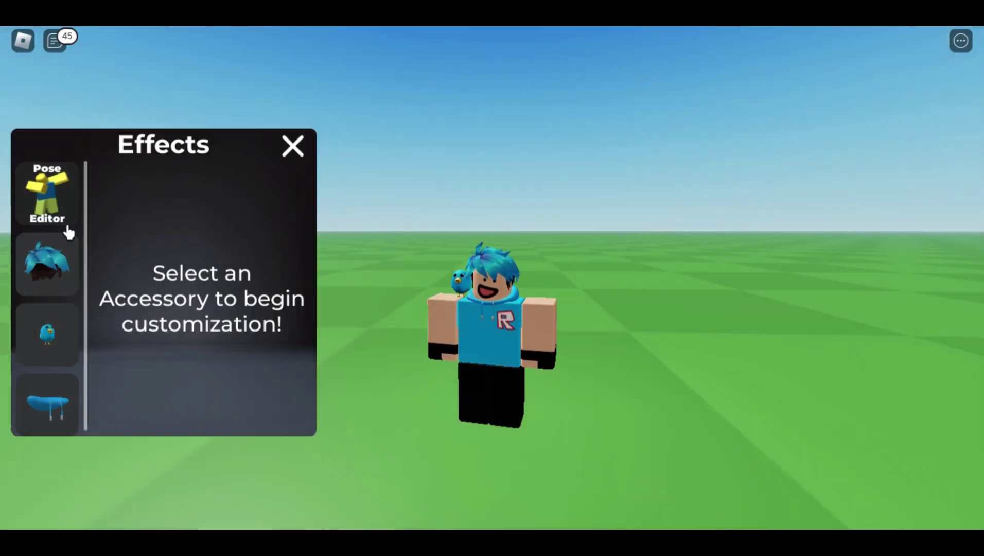
click(47, 194)
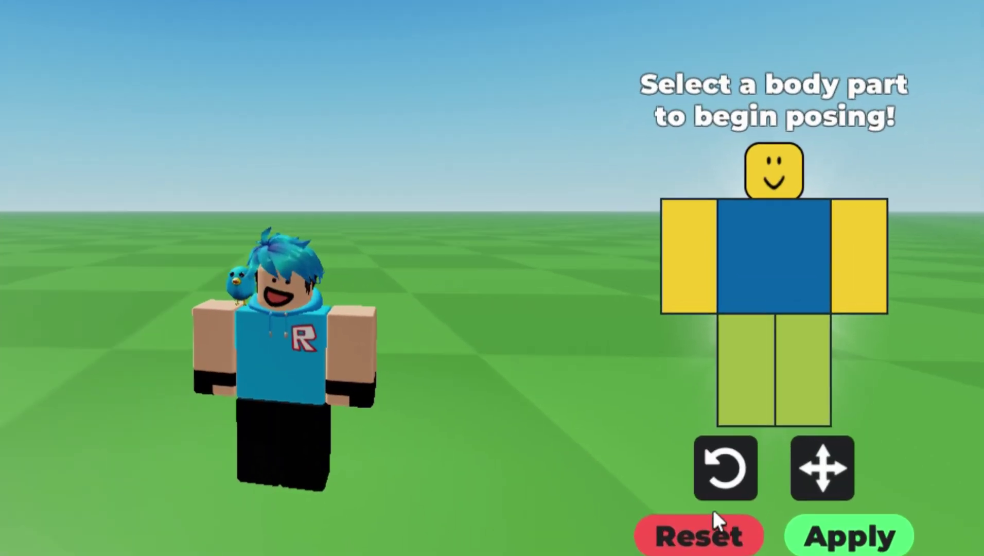
key(w)
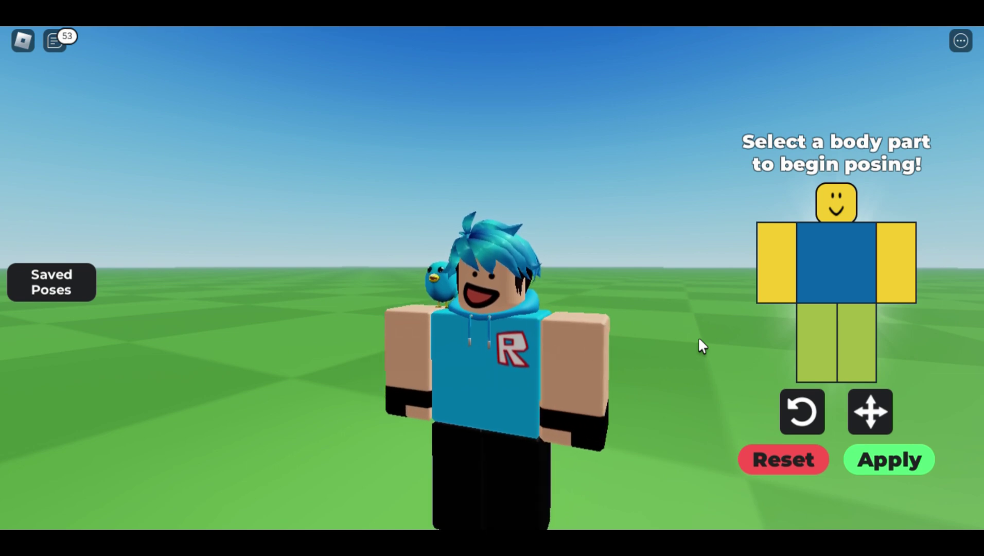
Rotate the avatar's right arm upward so its hand is raised beside the head
click(793, 288)
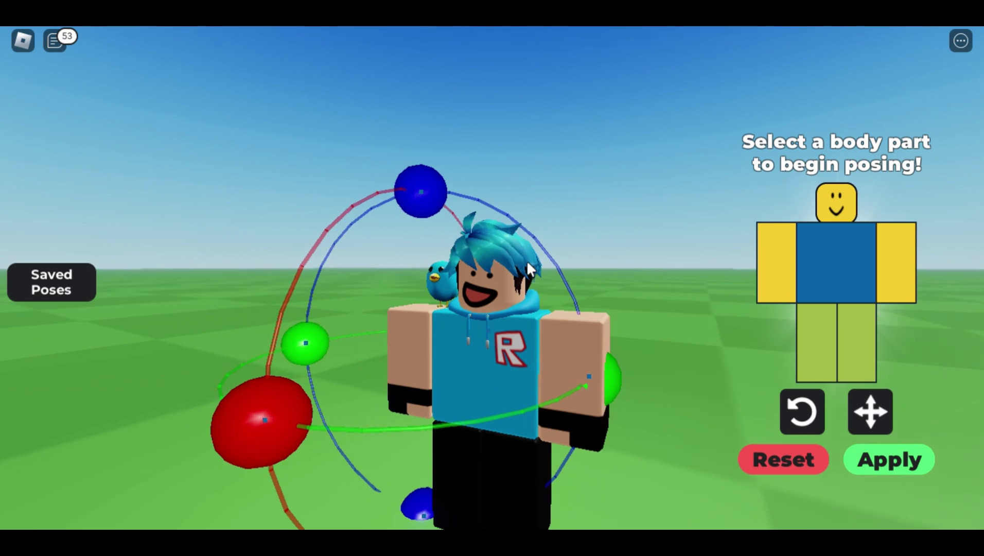
drag(434, 203, 468, 178)
drag(335, 346, 362, 351)
drag(284, 420, 491, 163)
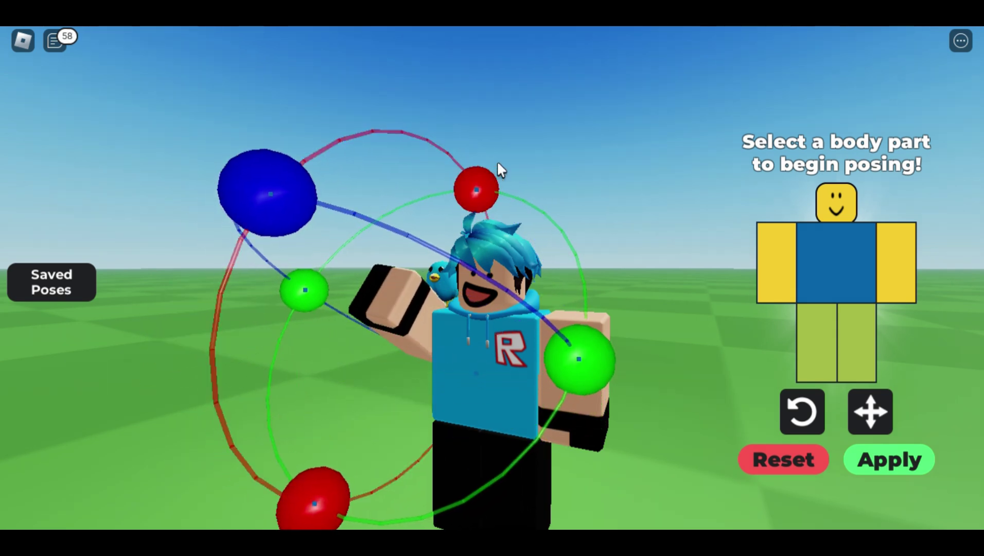
Rotate the avatar's left arm slightly outward from the body
click(912, 281)
mouse_move(588, 195)
mouse_down()
mouse_move(570, 192)
mouse_move(576, 199)
mouse_up()
Rotate the avatar's right leg outward and adjust the left leg so the legs stand apart
click(813, 341)
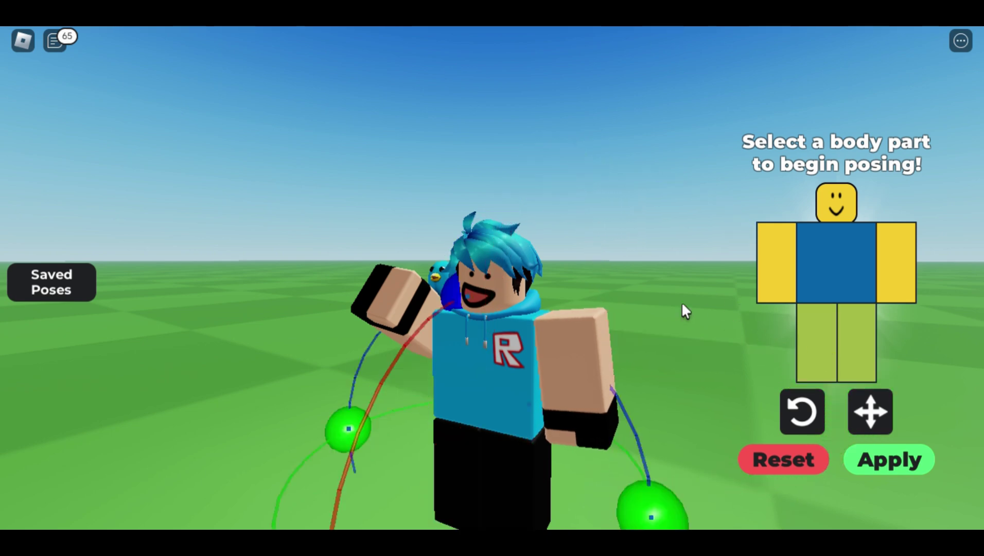
drag(463, 324, 507, 361)
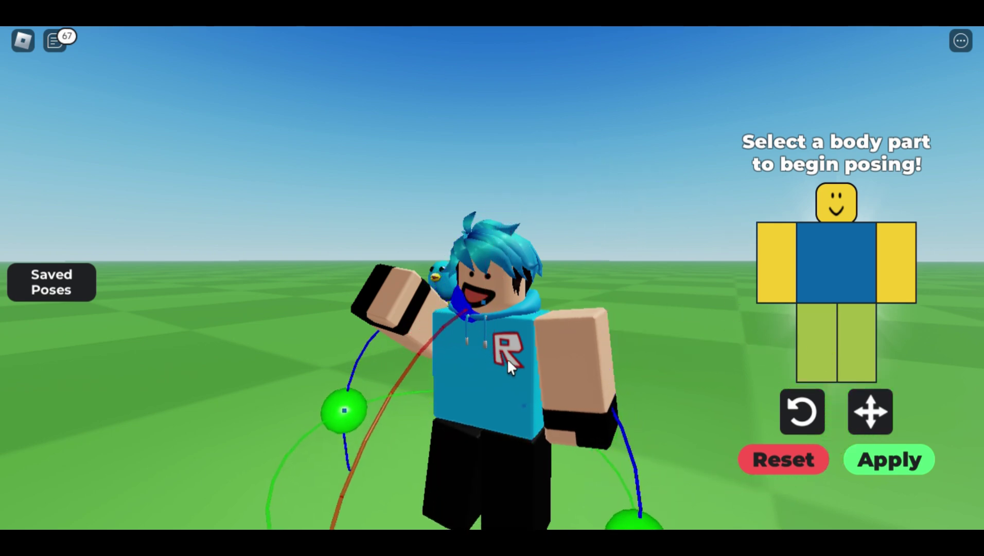
click(852, 377)
drag(539, 313, 521, 315)
scroll(679, 382, down, 3)
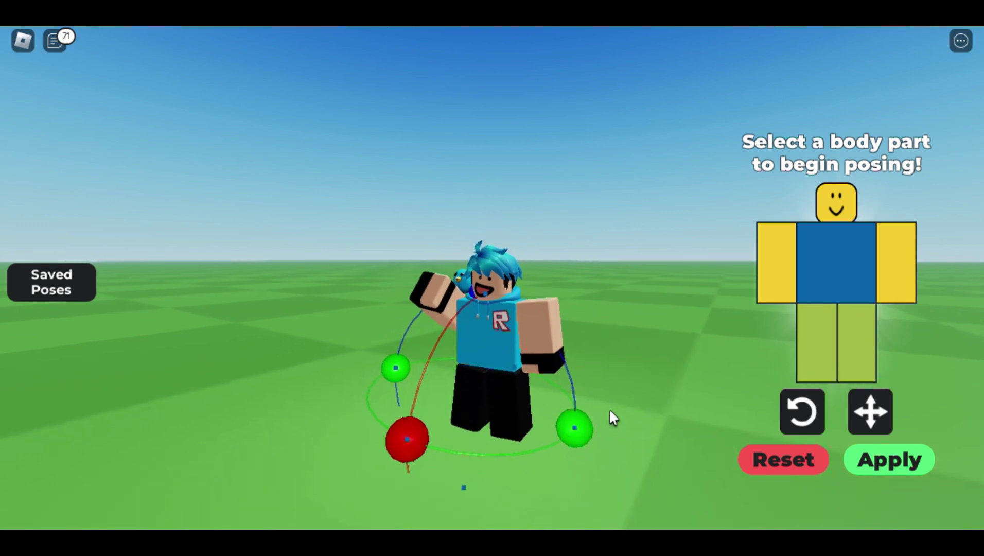
drag(443, 462, 439, 388)
click(864, 355)
drag(471, 442, 449, 410)
scroll(722, 345, up, 3)
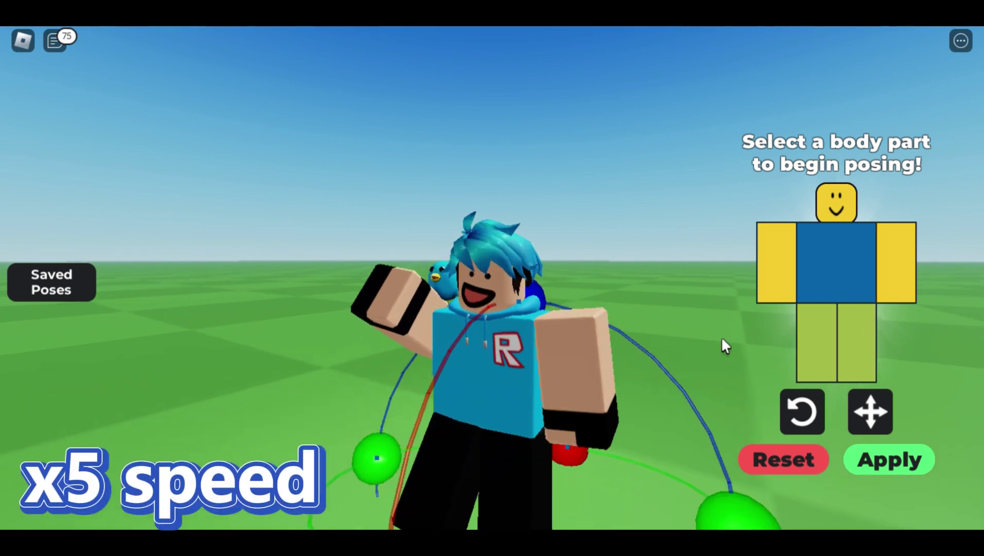
Fine-tune the rotation of the avatar's left arm beside the body and apply the pose
scroll(674, 389, down, 2)
scroll(697, 364, up, 5)
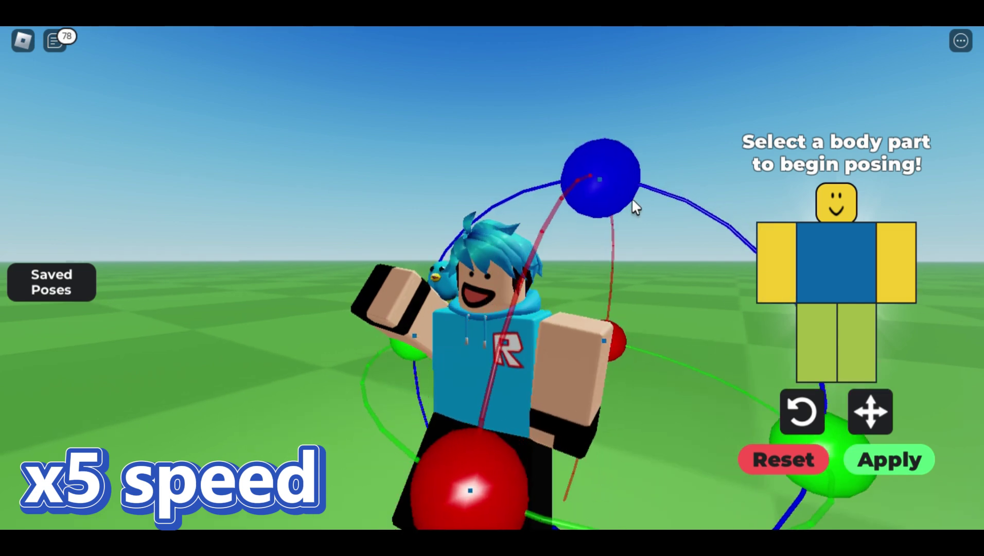
drag(632, 201, 597, 226)
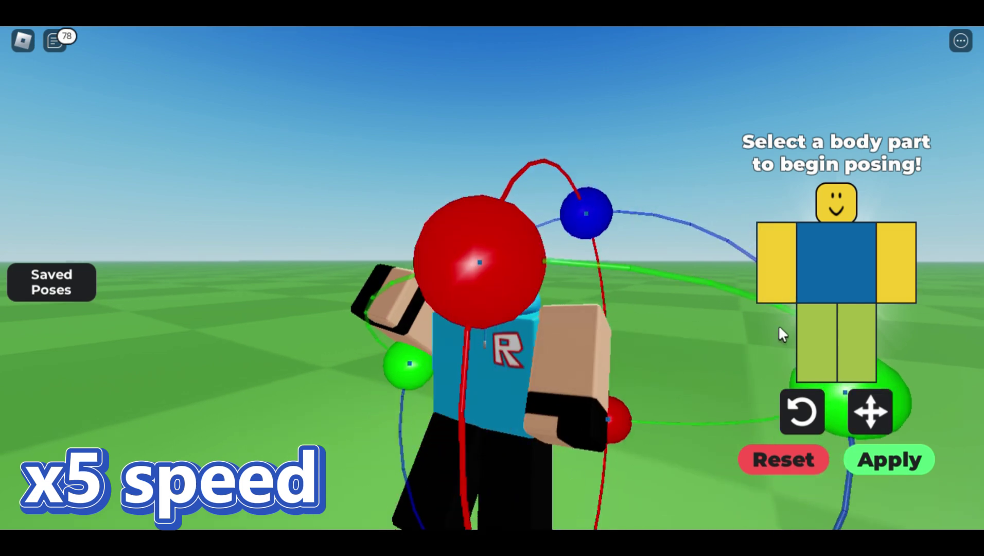
click(889, 459)
click(934, 303)
click(896, 264)
click(889, 459)
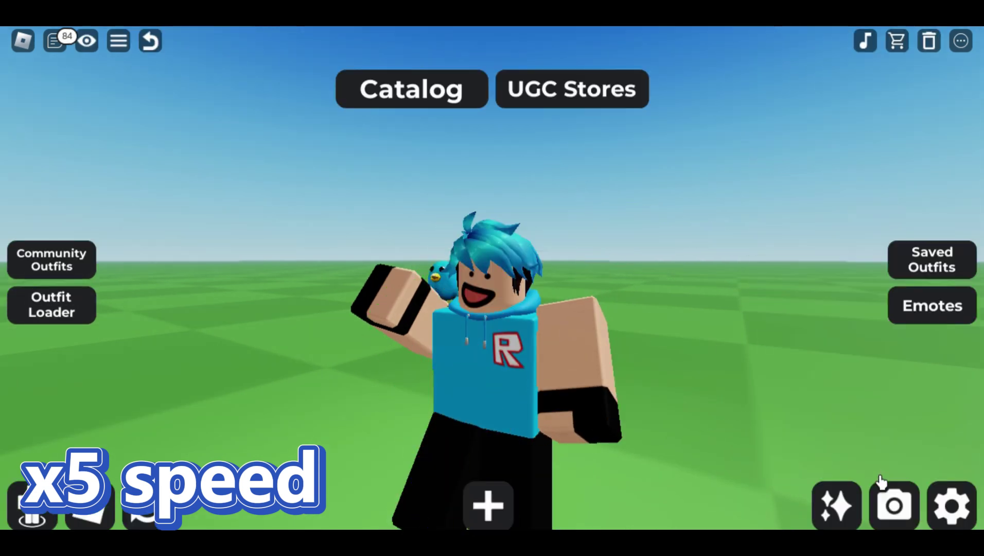
Reopen the Pose Editor, swing the avatar's left arm further out from the body, and apply the pose
click(835, 505)
click(46, 193)
click(896, 264)
scroll(626, 320, down, 3)
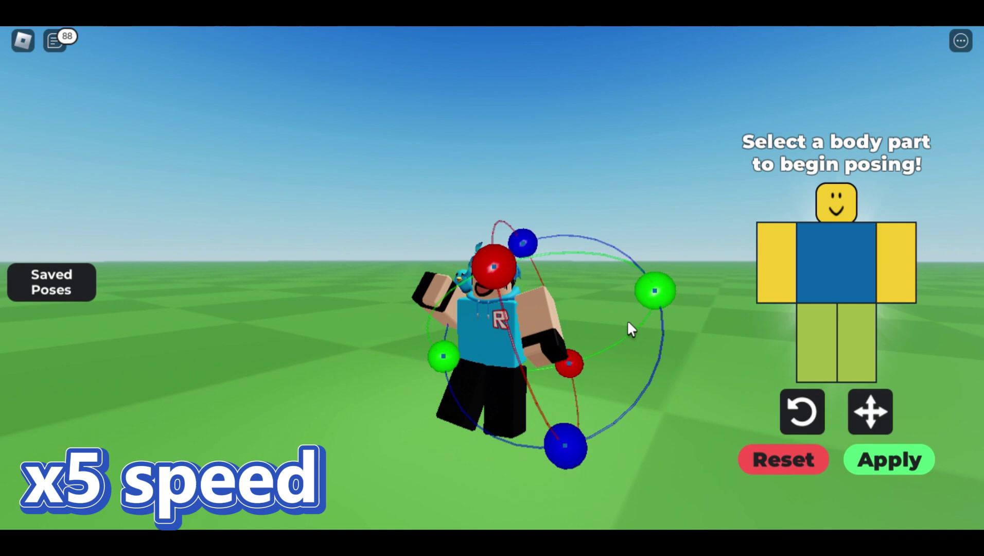
drag(654, 290, 651, 284)
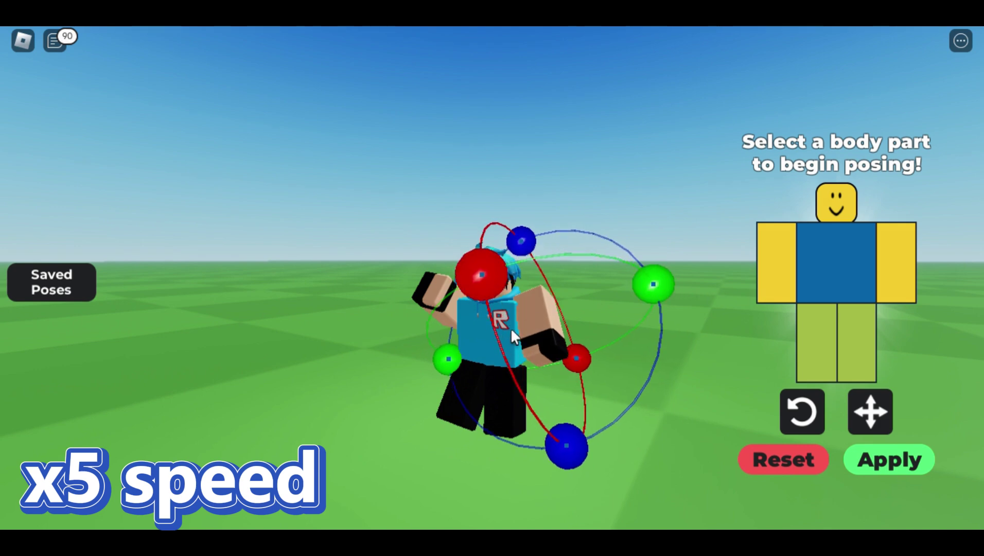
drag(511, 334, 556, 402)
scroll(653, 384, up, 3)
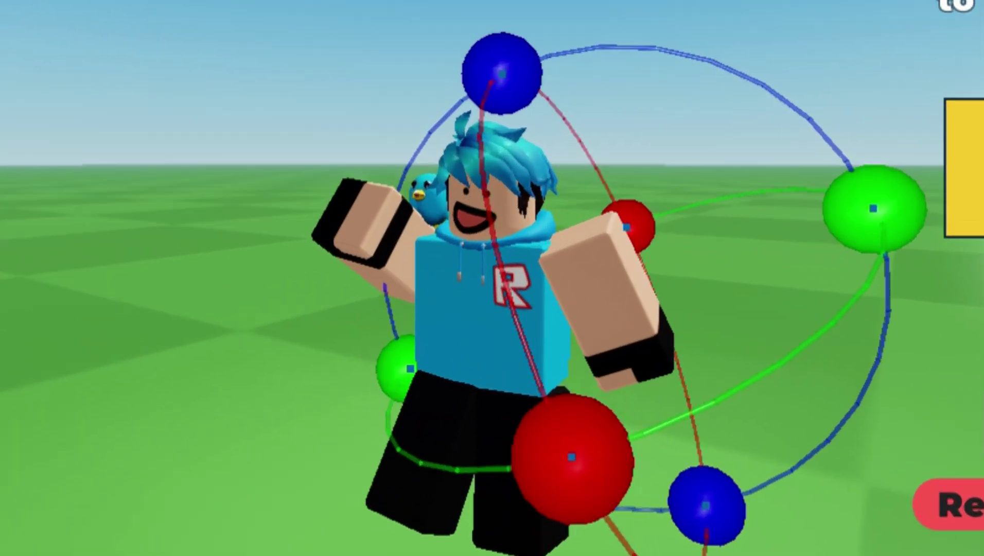
click(794, 448)
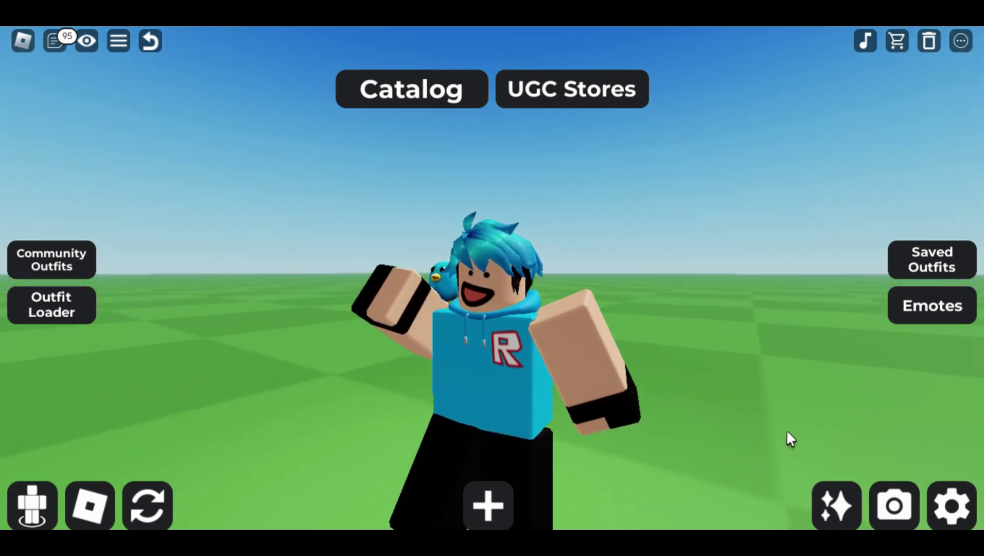
Return to the Pose Editor and set the game's graphics mode to Manual with graphics quality at maximum
click(838, 505)
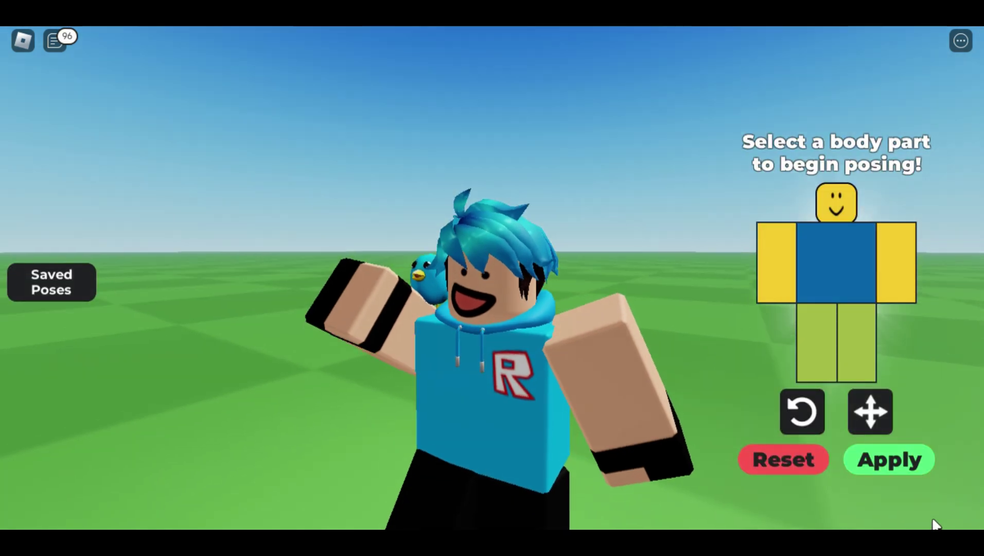
key(Escape)
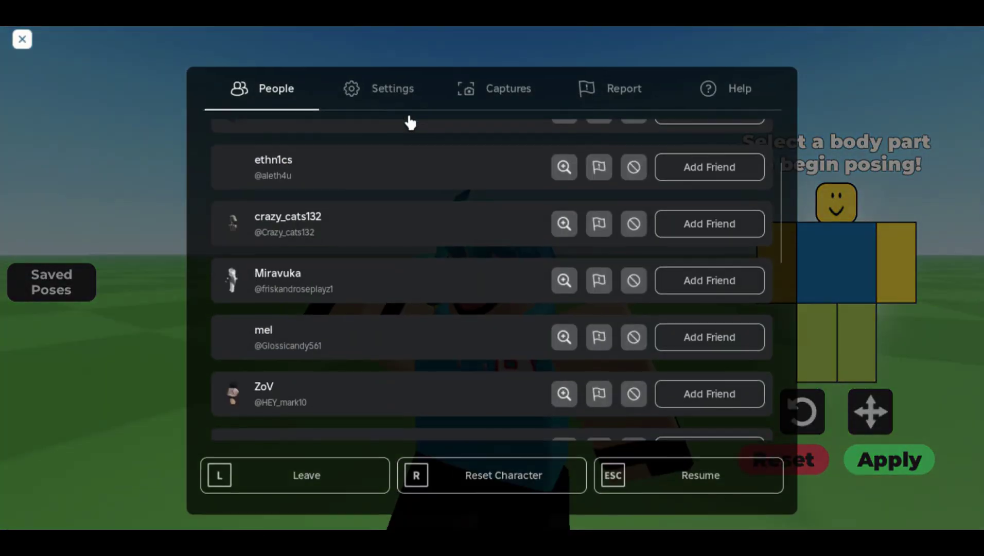
click(386, 87)
scroll(501, 279, down, 5)
scroll(623, 208, up, 3)
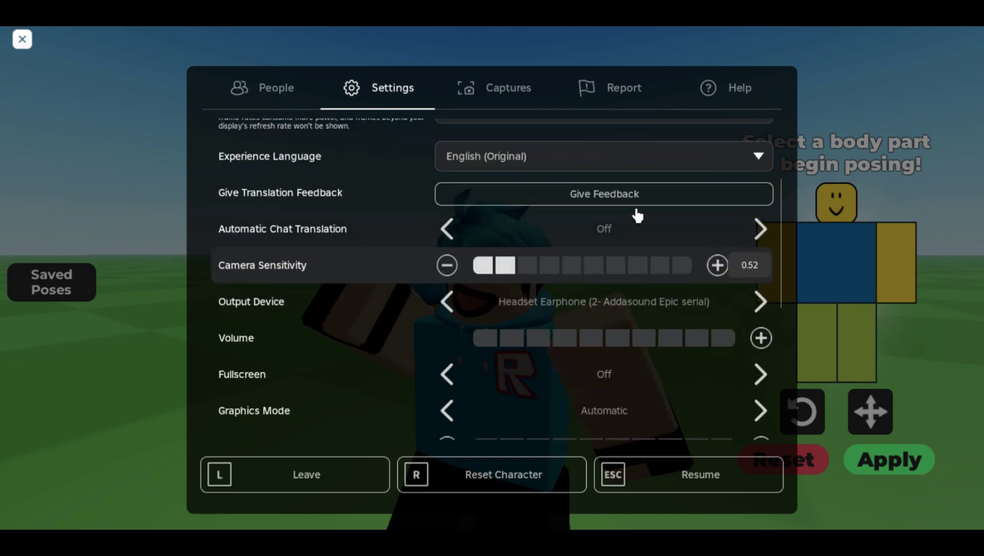
scroll(637, 348, down, 3)
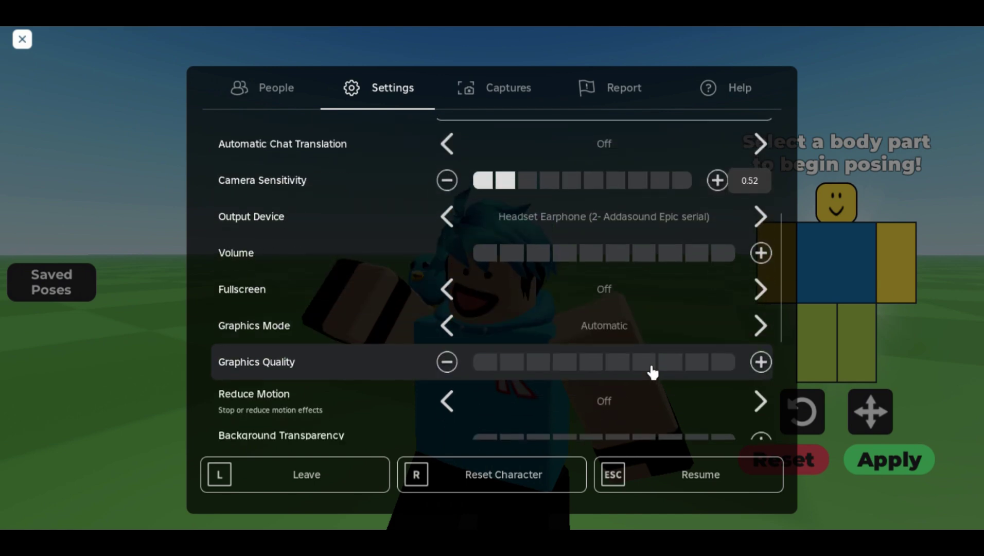
click(669, 339)
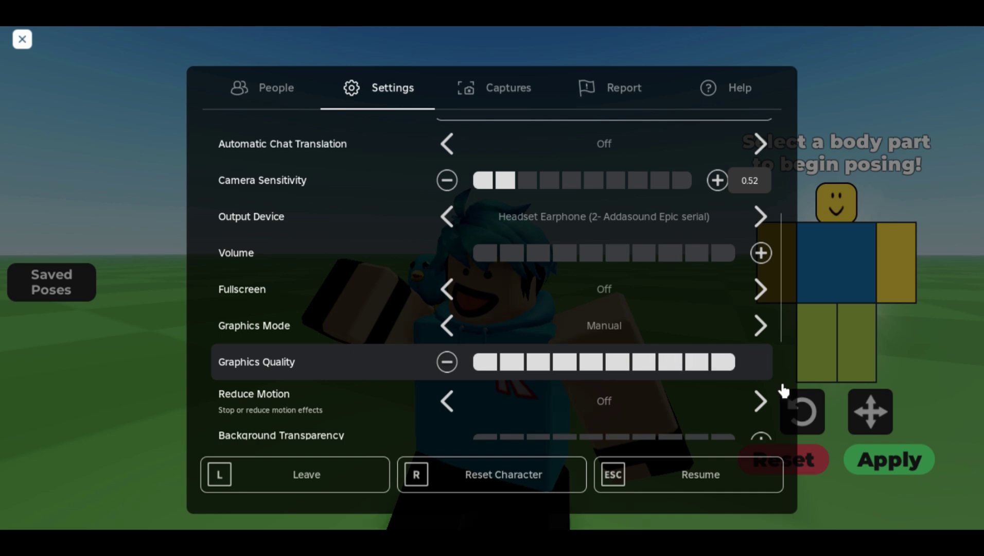
scroll(772, 381, down, 1)
click(703, 497)
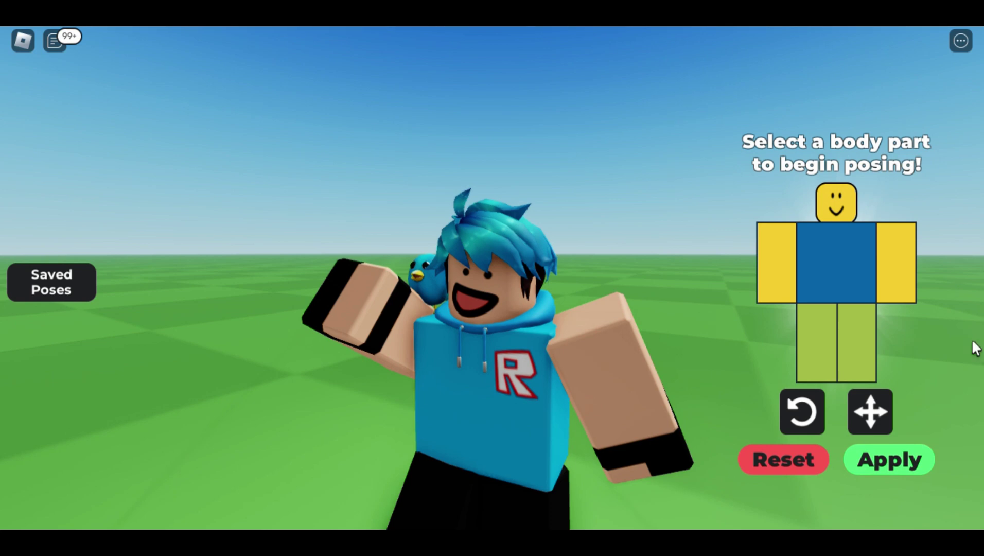
Take a screenshot of the posed avatar and set the graphics mode back to Automatic
key(Print)
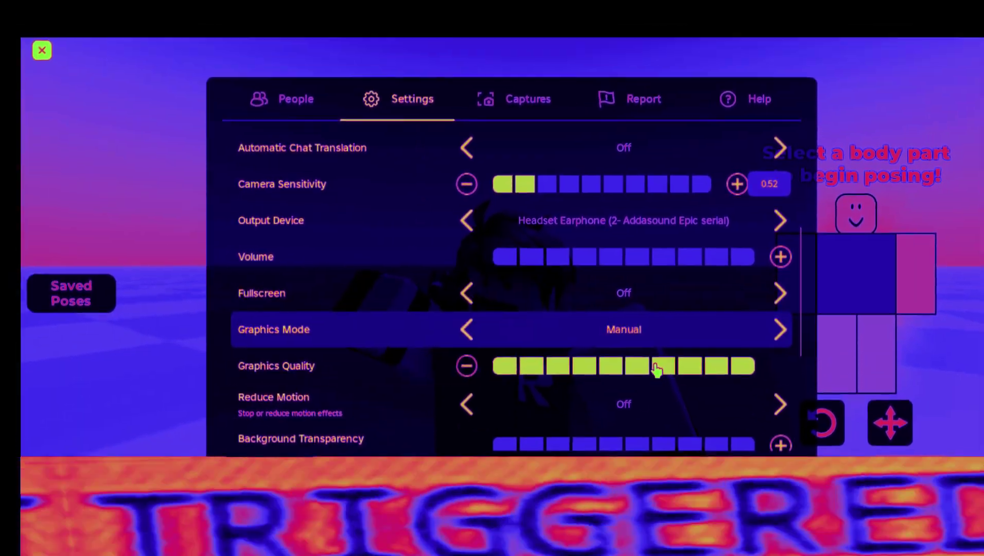
click(780, 329)
scroll(694, 431, down, 1)
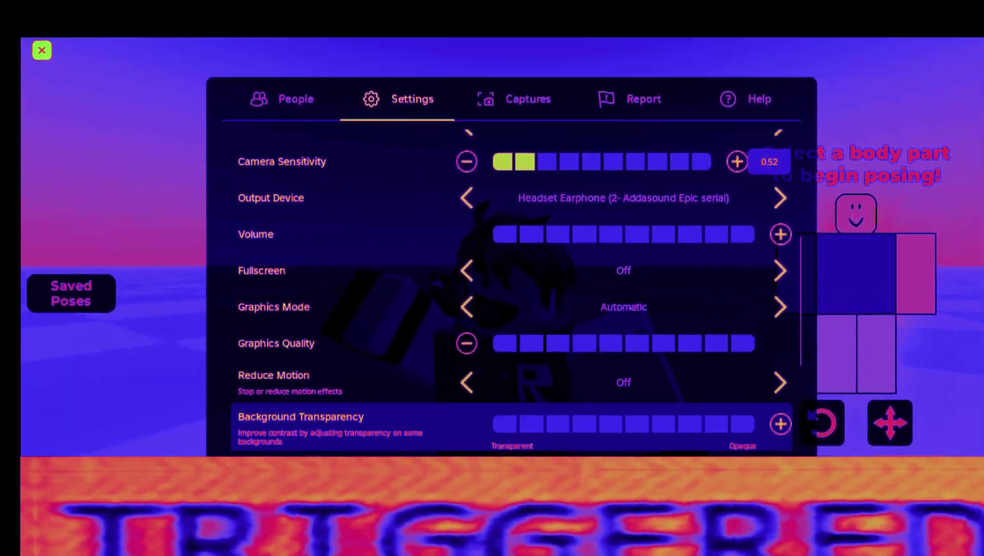
key(Escape)
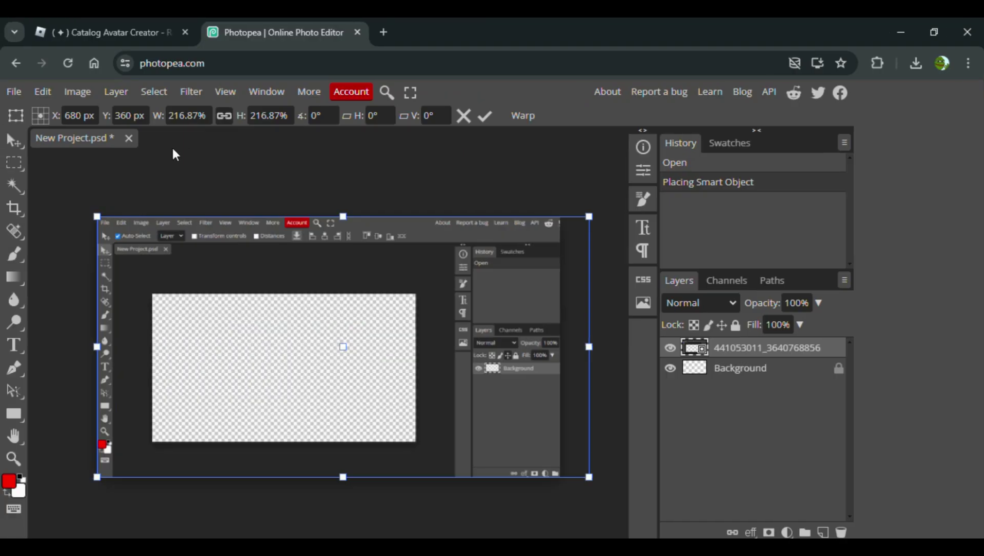
Switch to Photopea and place the avatar screenshot in the project, scaled to 162.4% at X 942 px, Y 374 px
click(15, 91)
click(49, 159)
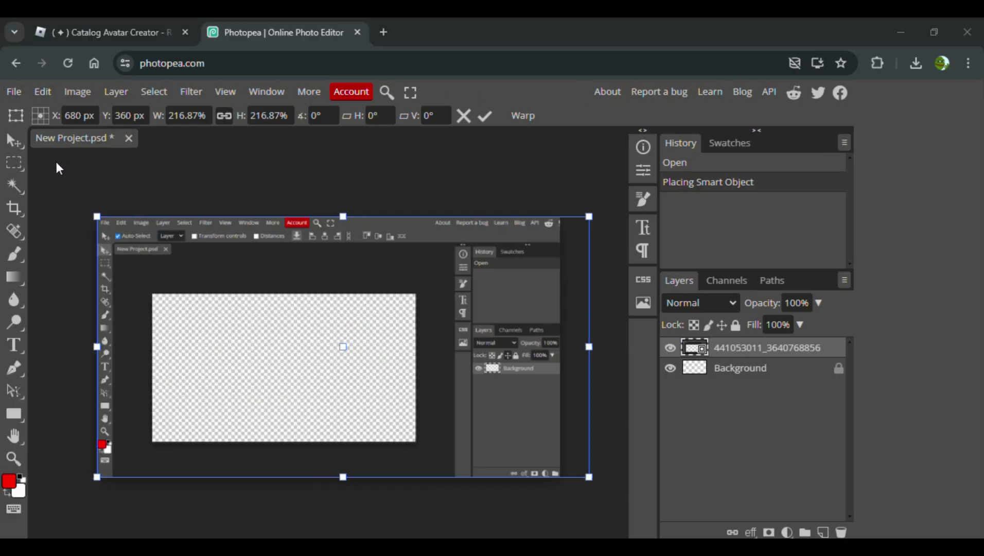
key(Return)
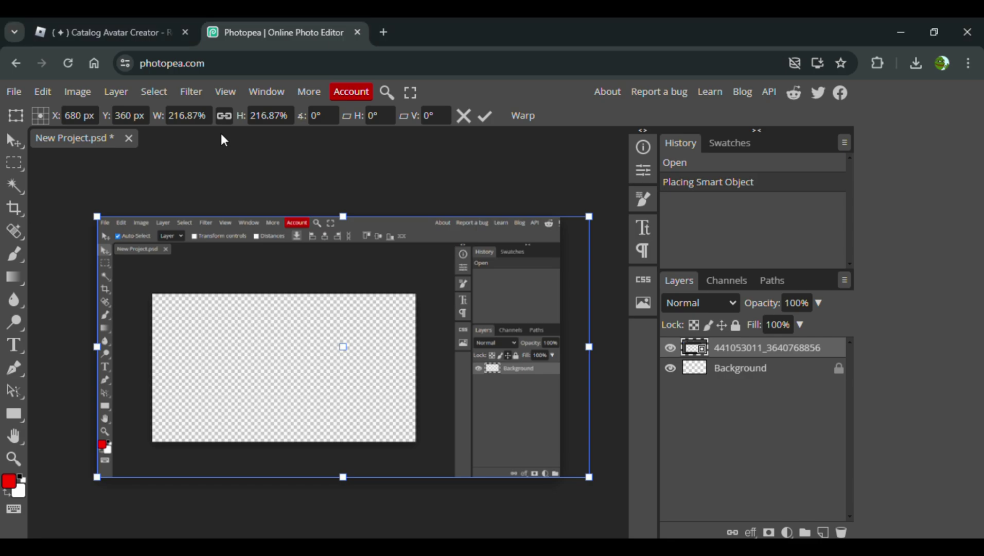
drag(380, 347, 515, 435)
drag(467, 407, 478, 423)
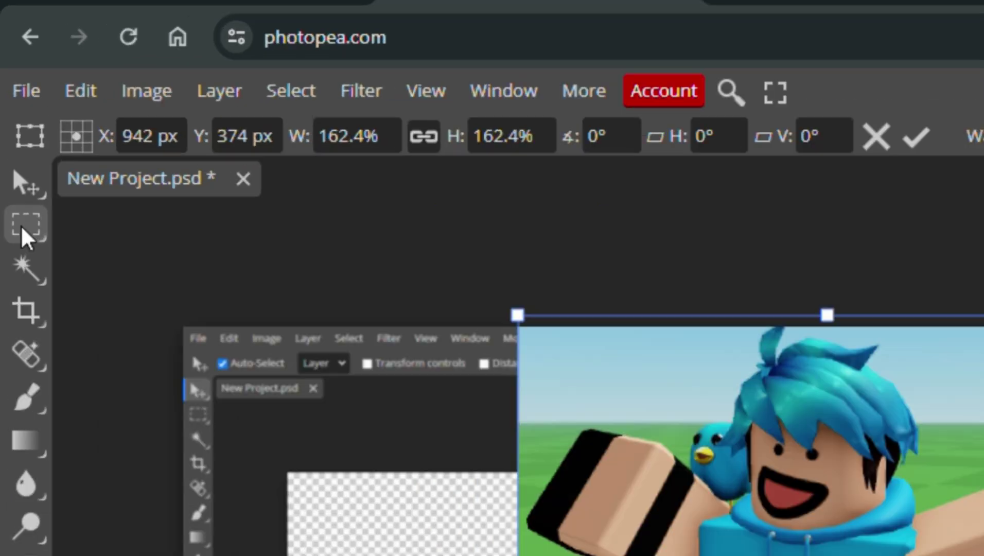
Finish placing the avatar screenshot and open Magic Cut on its layer with the rectangular selection tool
click(22, 229)
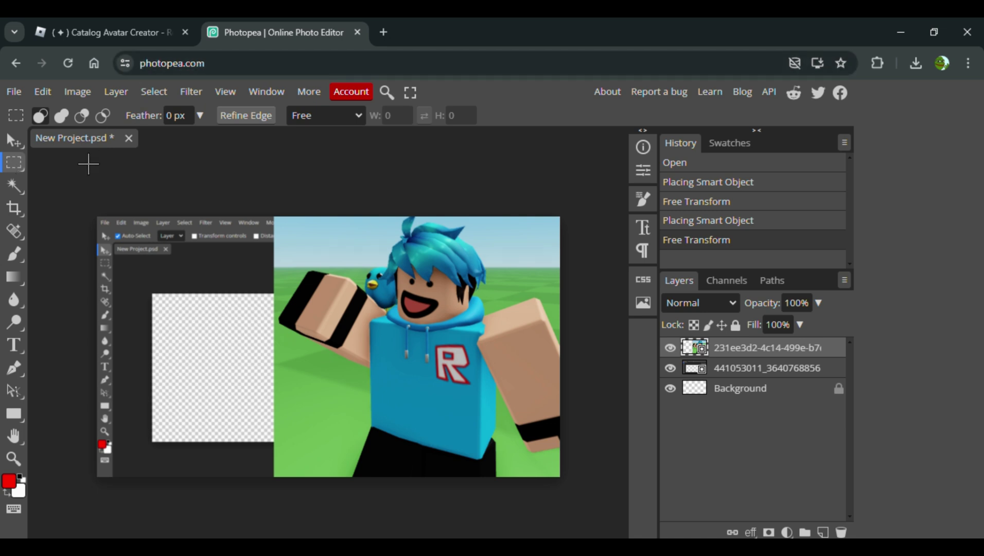
right_click(435, 357)
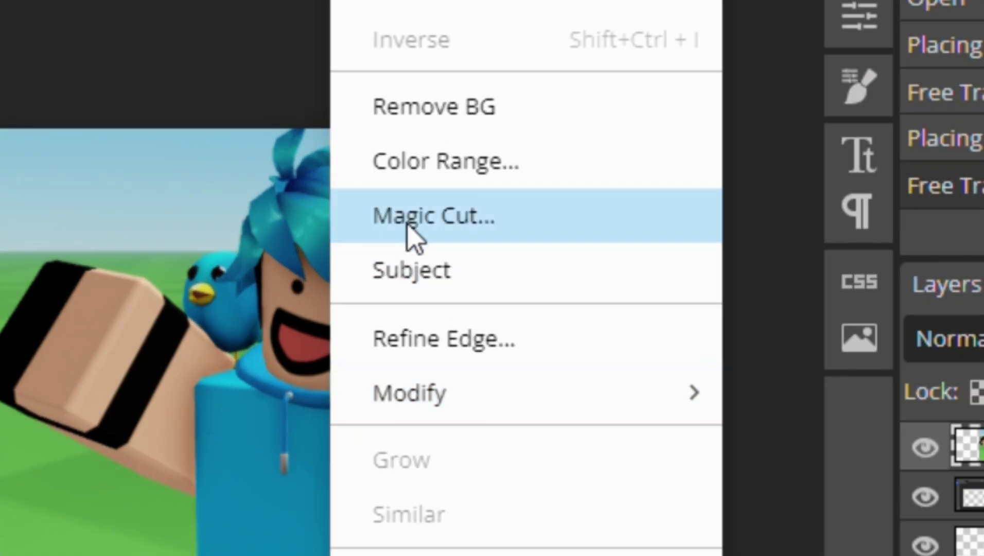
click(408, 225)
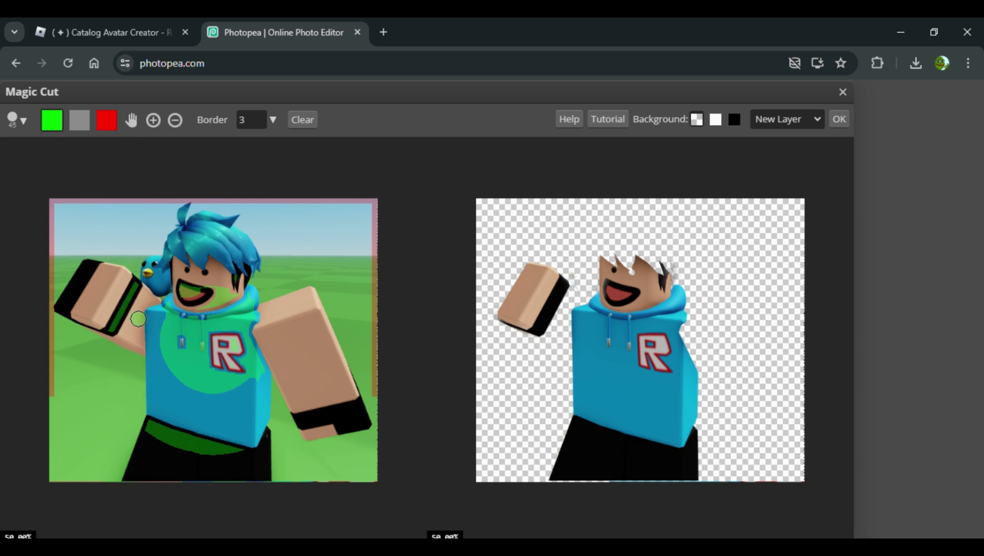
Mark the avatar's raised forearm and blue hair as foreground in Magic Cut
click(138, 318)
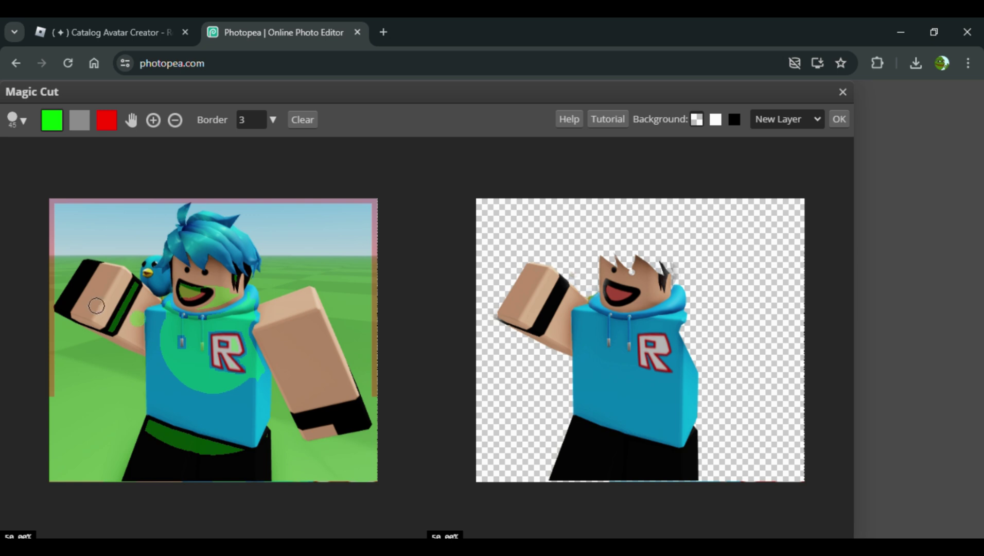
click(107, 120)
click(167, 409)
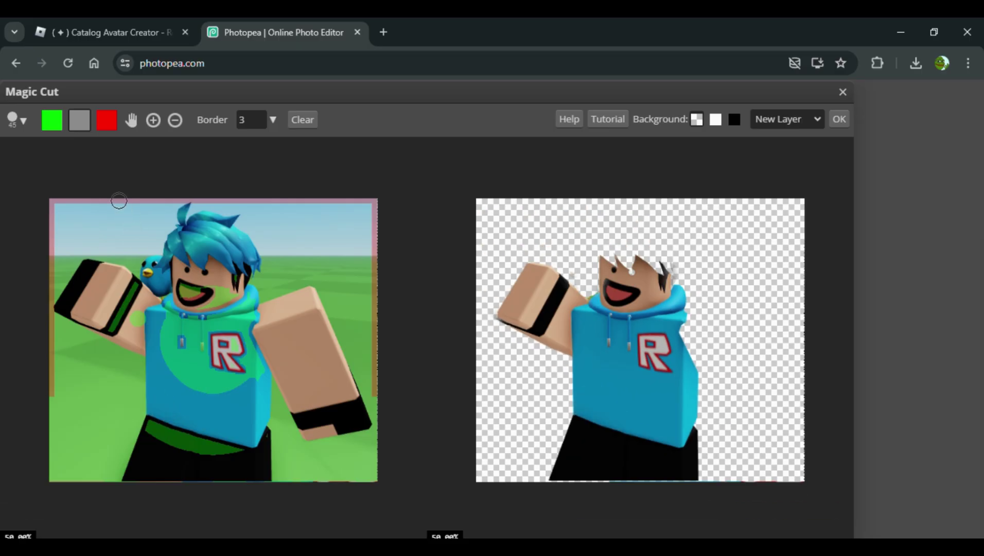
click(47, 126)
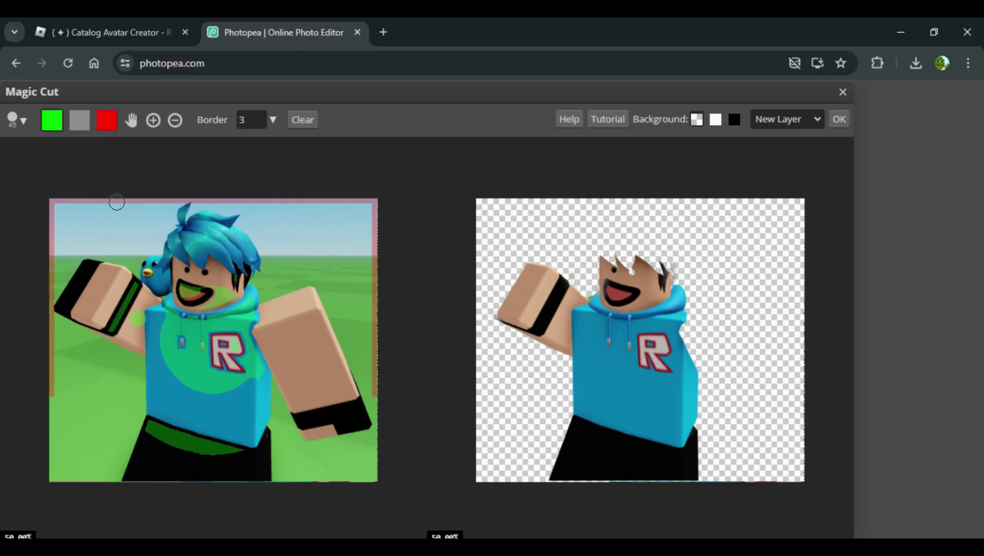
click(199, 243)
drag(189, 231, 232, 247)
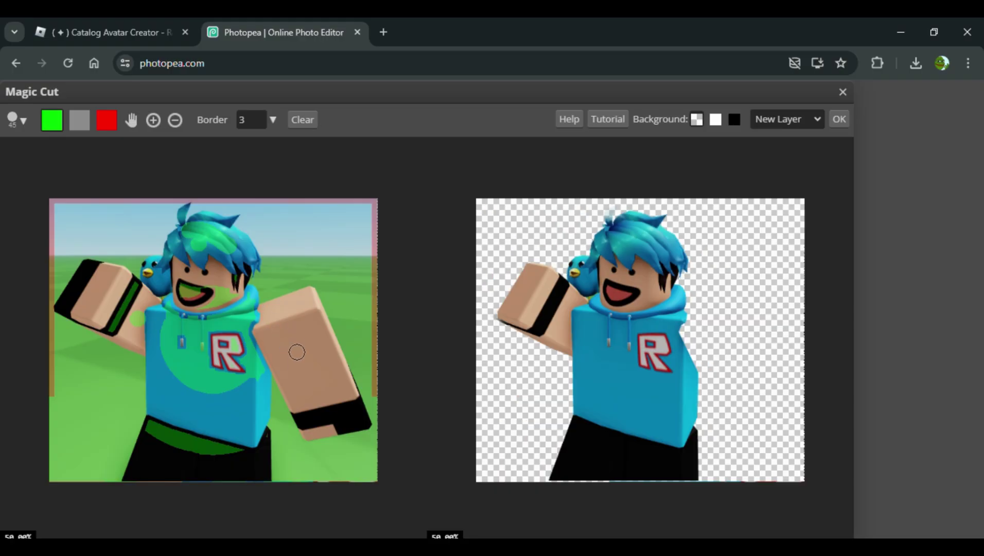
Mark the lowered arm, its black wristband, and the raised hand's outer black band as foreground
click(296, 344)
click(321, 414)
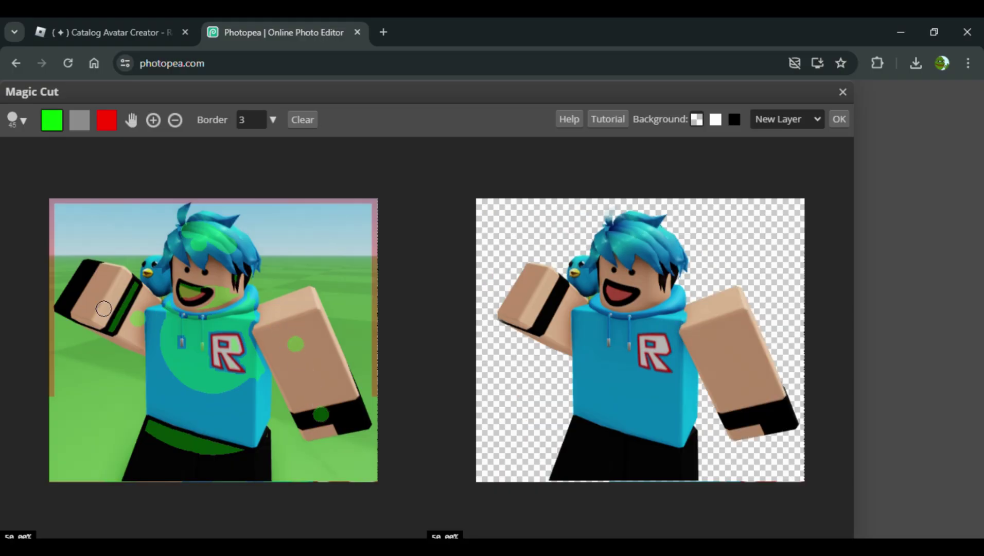
click(82, 291)
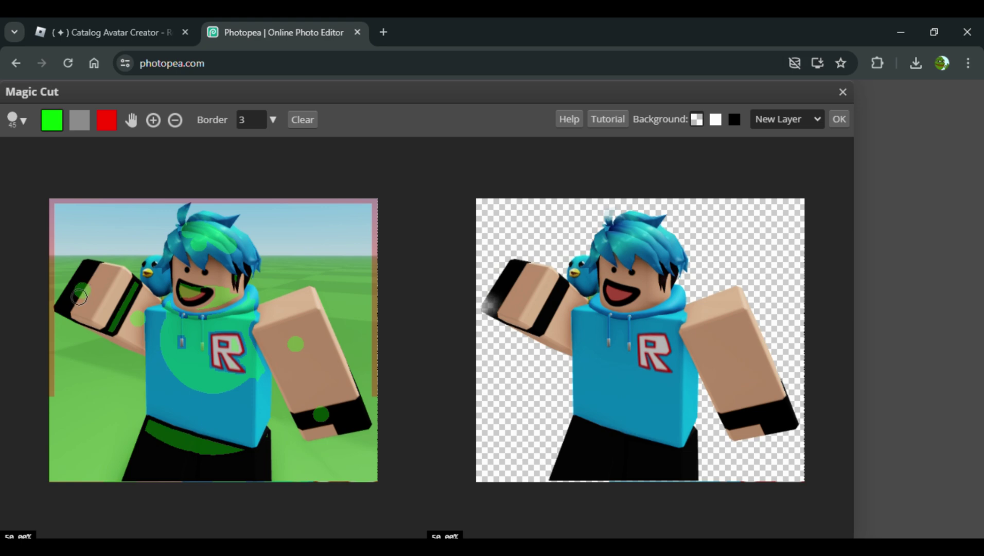
Paint the neutral marker over the background border beside the raised hand and above the hair tip
click(77, 123)
click(51, 308)
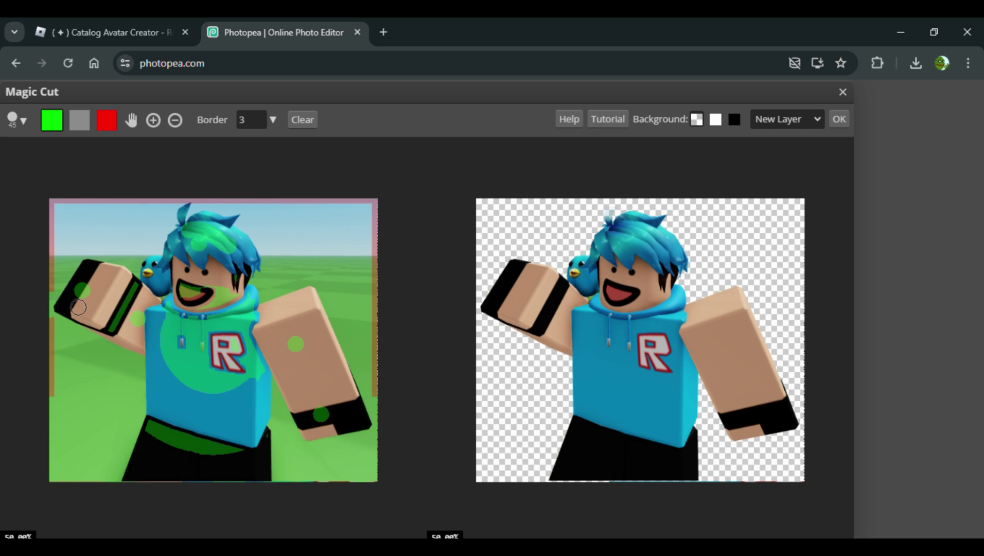
click(82, 126)
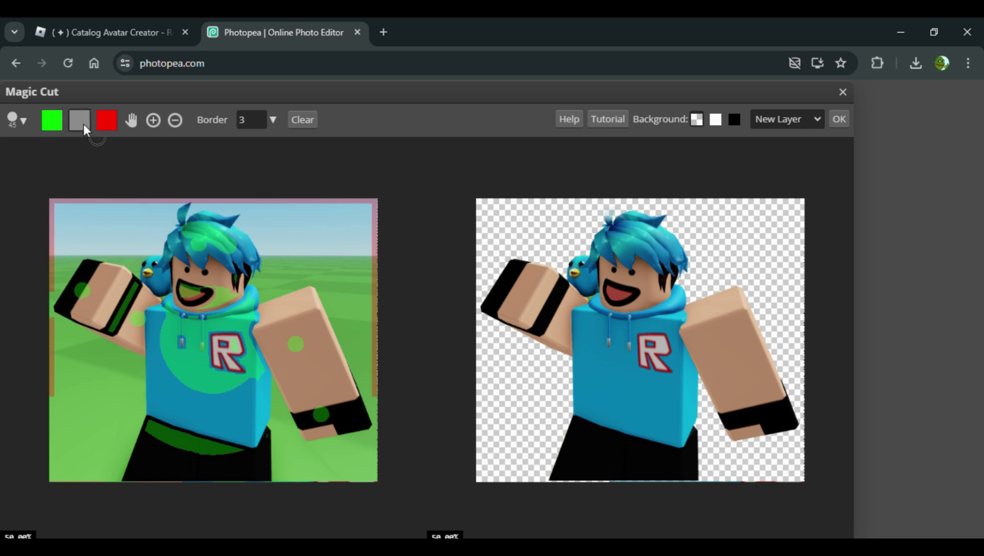
drag(189, 201, 186, 201)
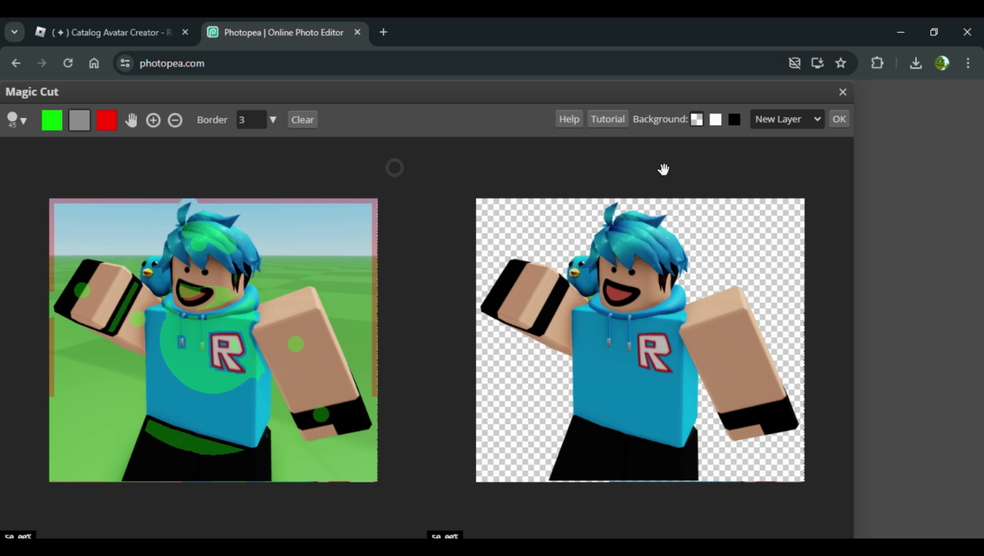
Output the Magic Cut result as a new layer and enable a Stroke in that layer's style settings
click(839, 119)
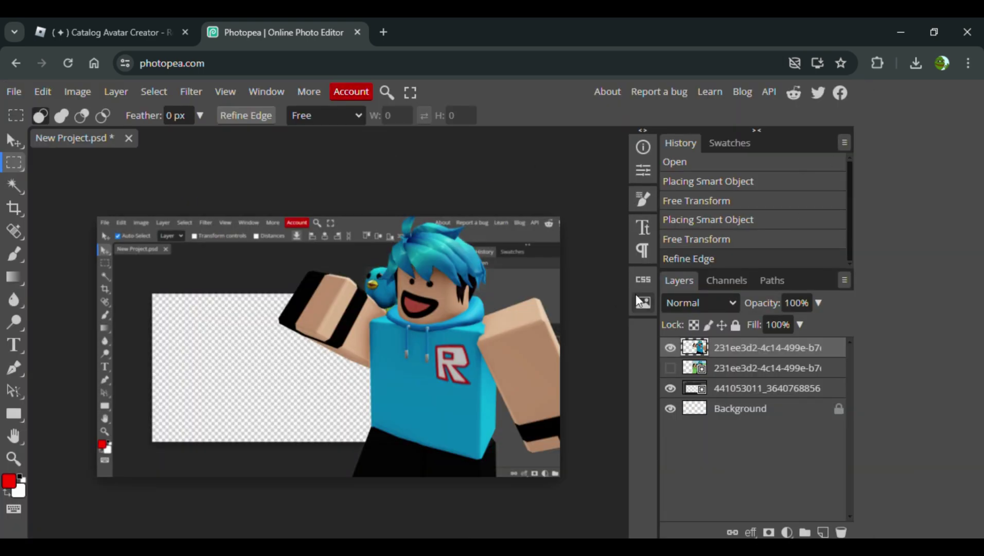
double_click(841, 348)
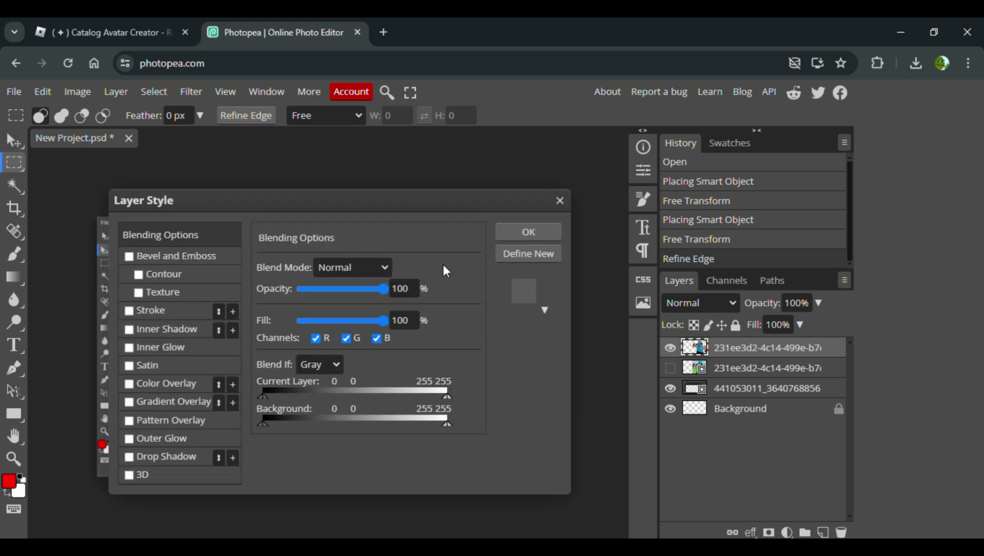
mouse_move(355, 201)
mouse_down()
mouse_move(447, 160)
mouse_move(259, 341)
mouse_move(731, 222)
mouse_move(822, 166)
mouse_up()
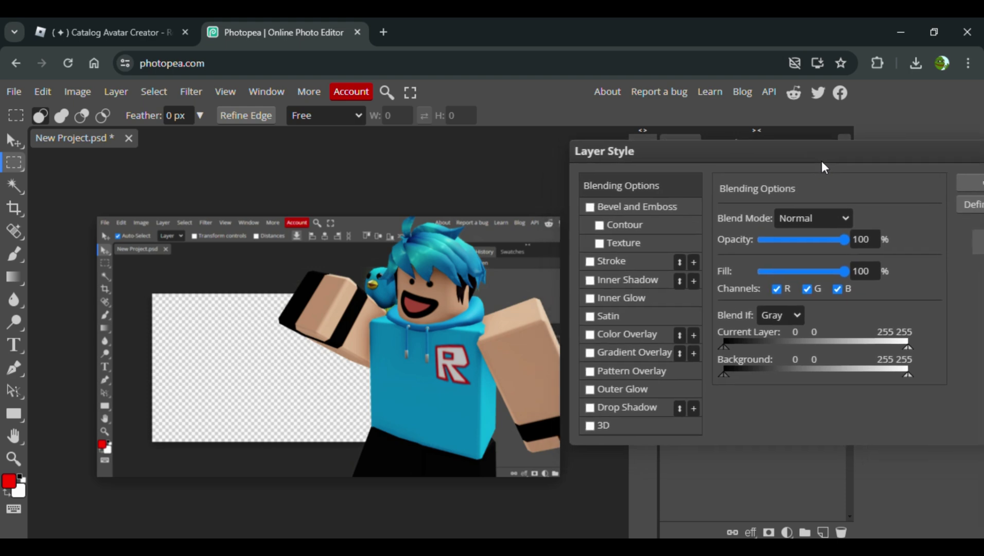
click(592, 262)
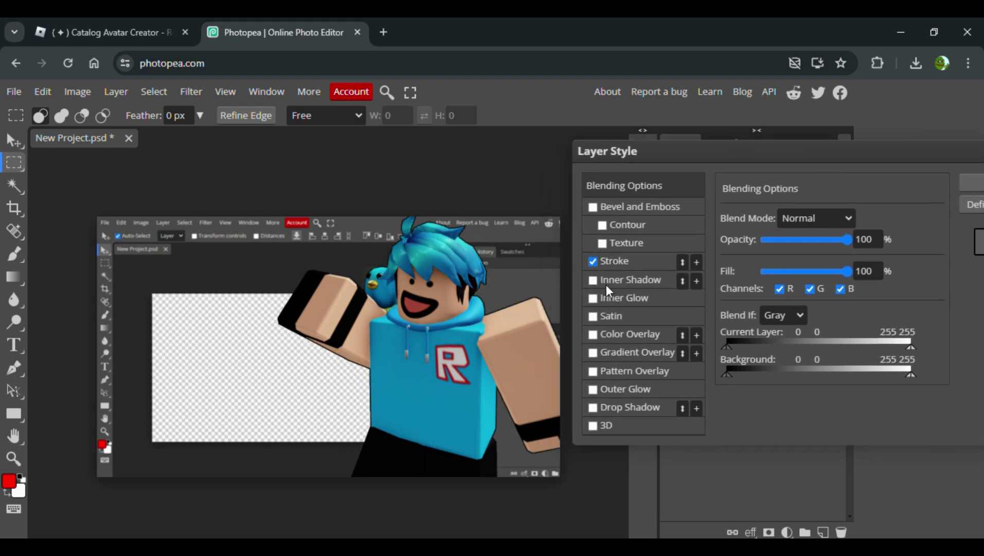
click(643, 264)
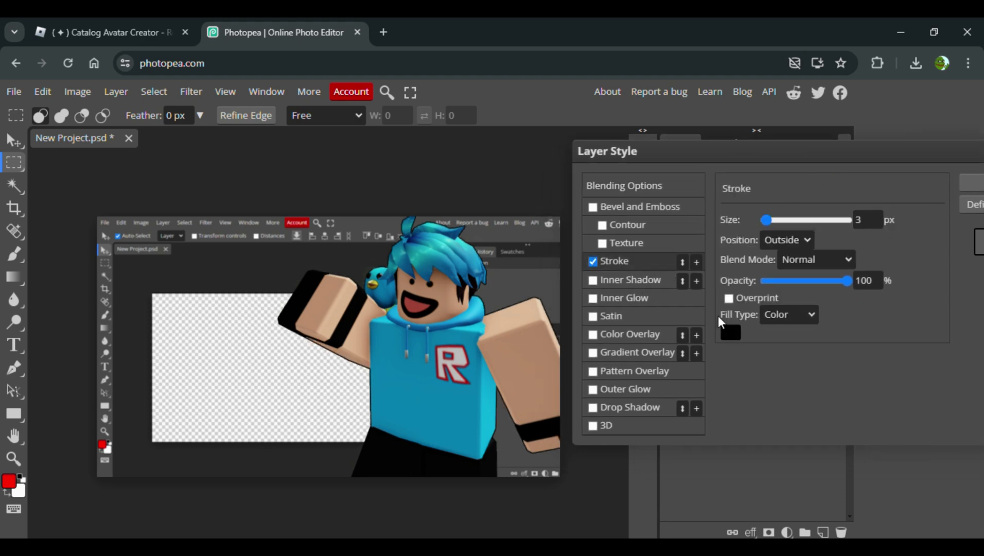
Make the avatar's stroke white (ffffff) and 10 px wide, and apply the layer style
click(729, 334)
drag(307, 375, 227, 329)
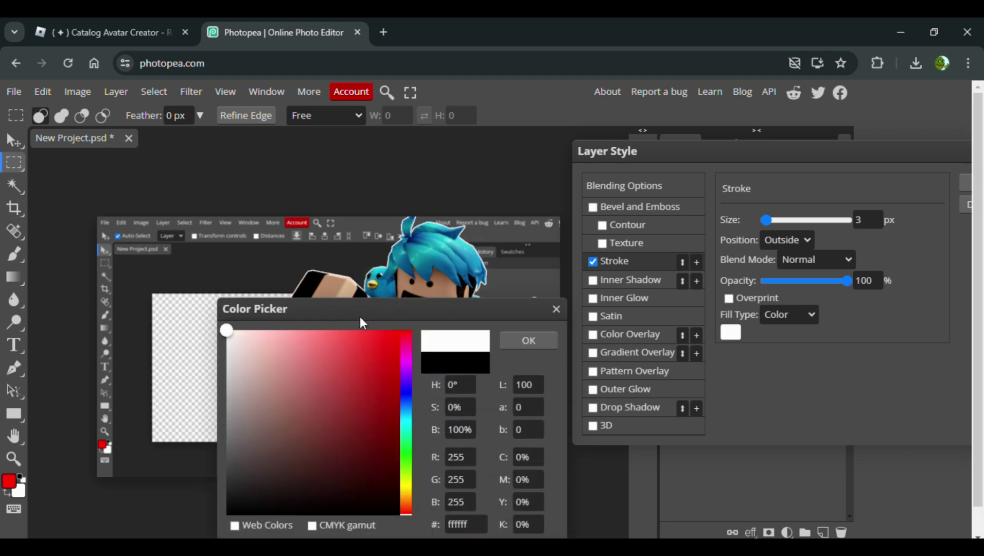
click(528, 340)
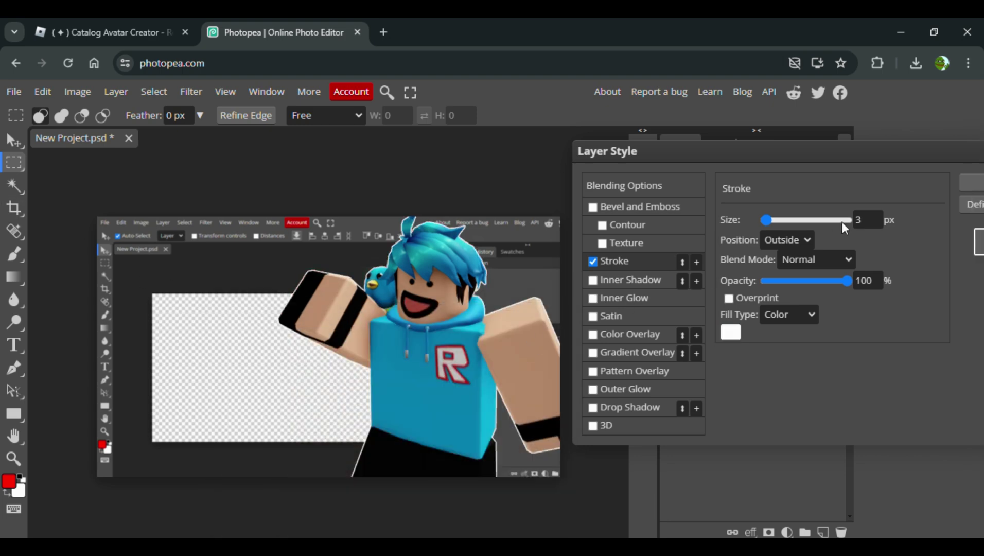
text(10)
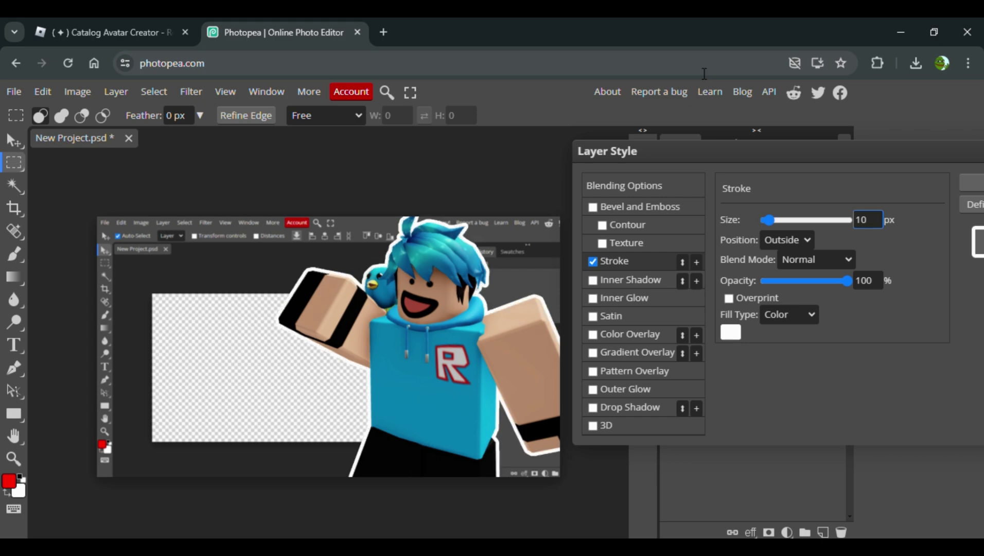
key(Return)
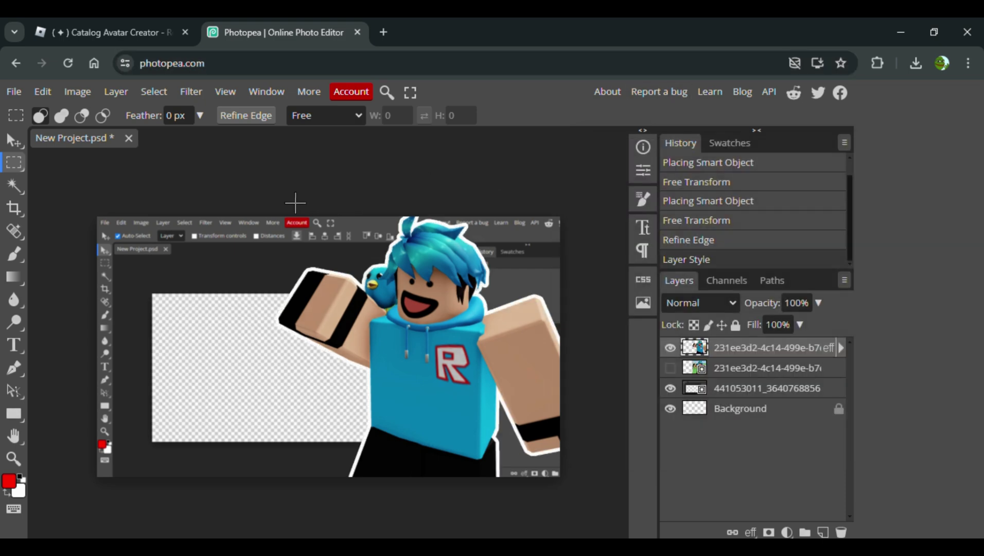
Place the Comic-Explosion PNG image, rotate it to 96.7°, scale it to 80.46%, and position it over the avatar
click(16, 90)
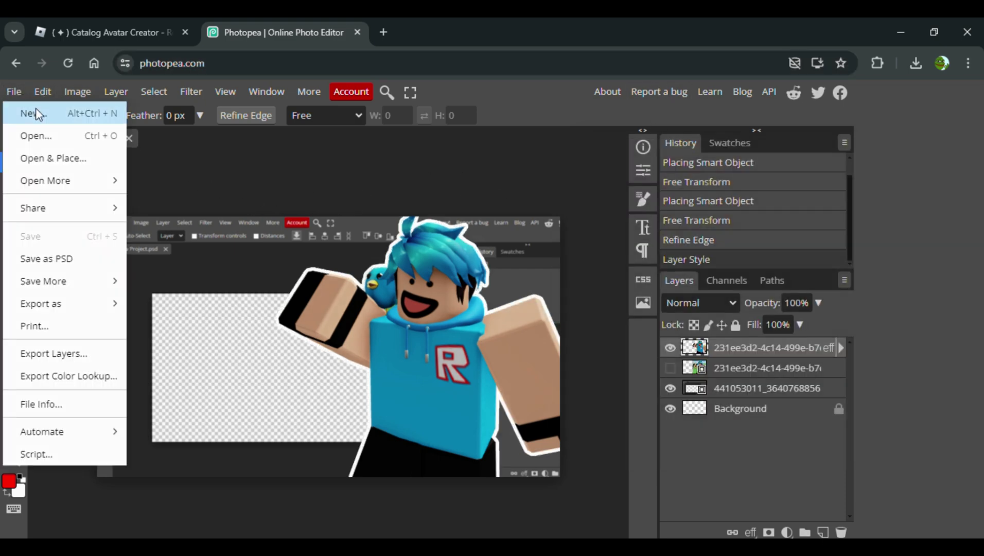
click(76, 155)
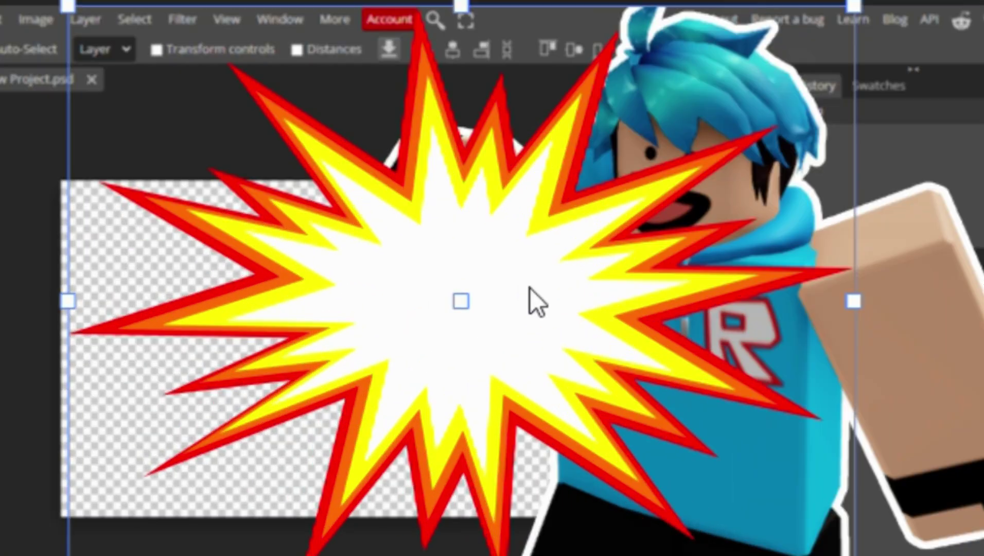
drag(387, 360, 322, 294)
drag(749, 435, 5, 493)
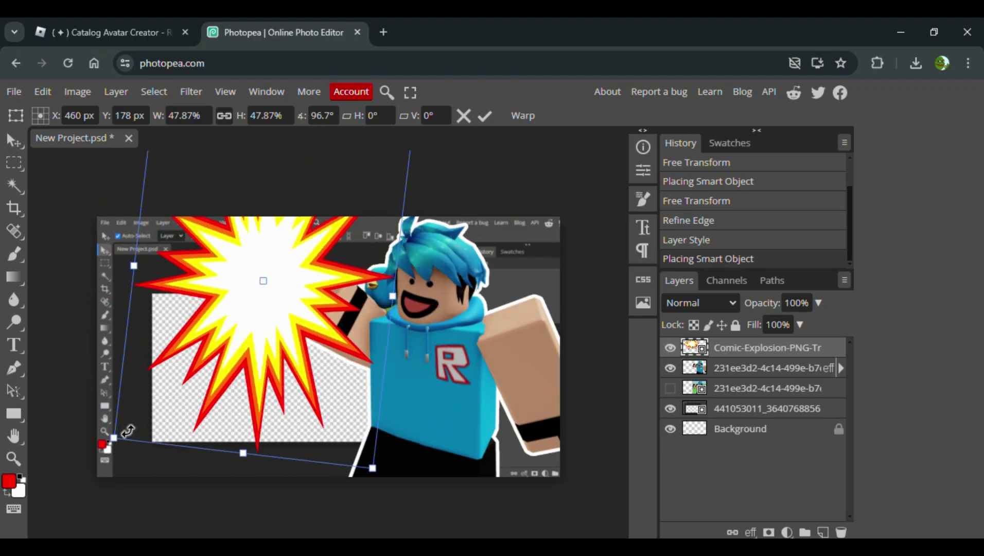
drag(269, 321, 408, 370)
drag(532, 343, 709, 355)
drag(515, 384, 437, 328)
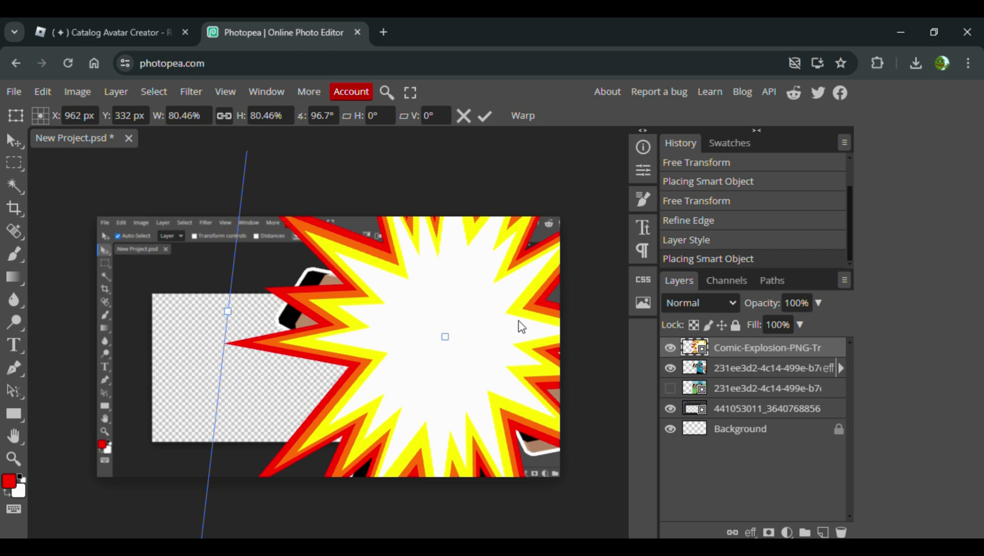
Move the Comic-Explosion layer directly below the avatar cut-out layer and give it a white Stroke
drag(753, 349, 747, 388)
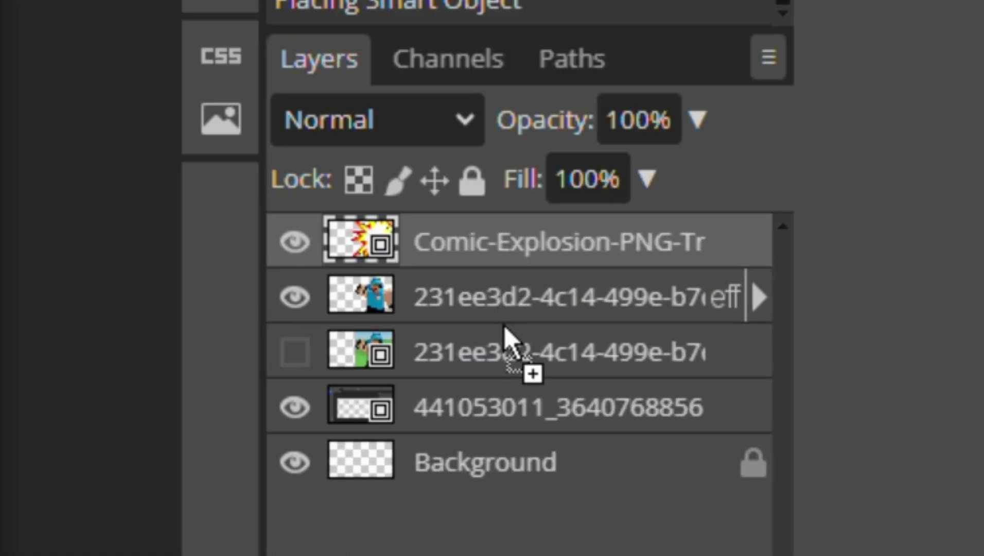
drag(504, 353, 518, 355)
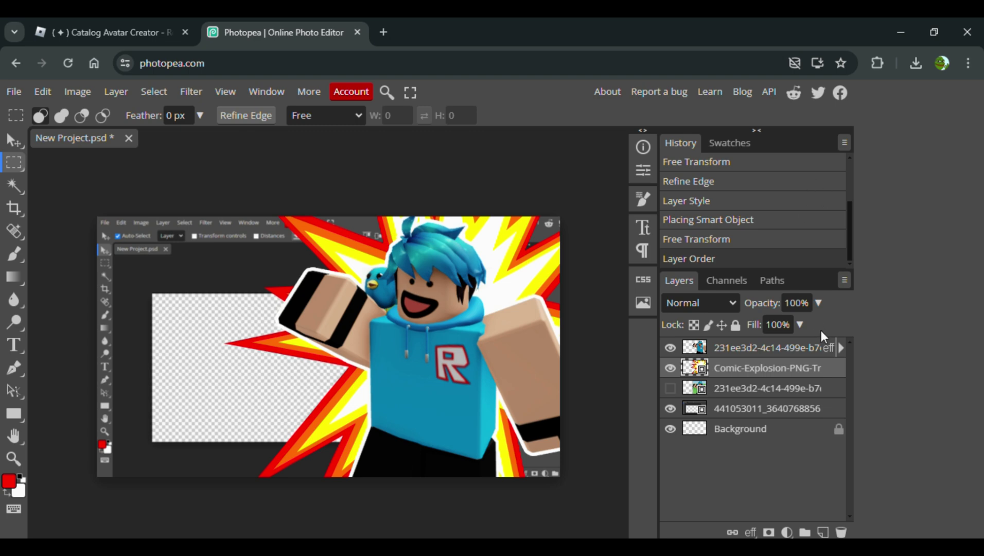
double_click(844, 368)
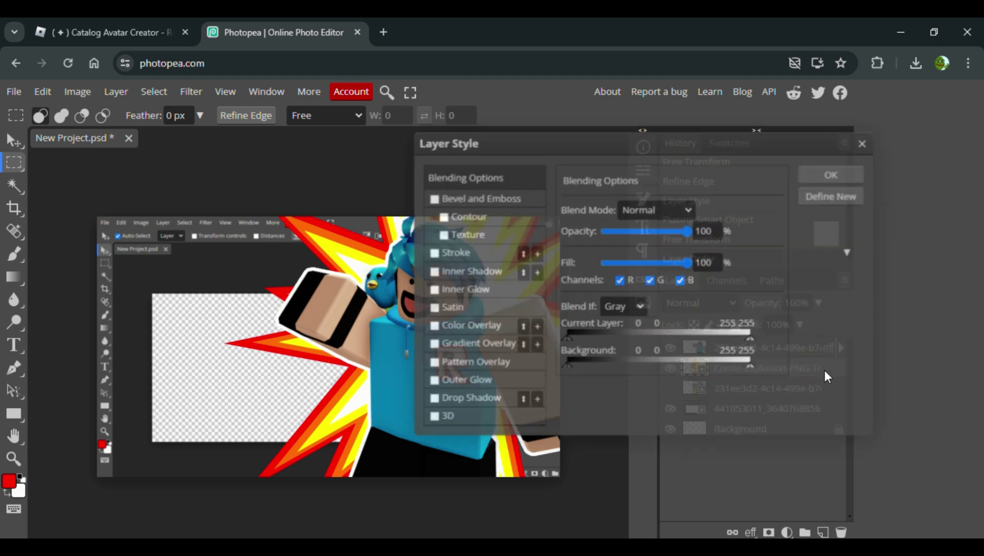
click(433, 253)
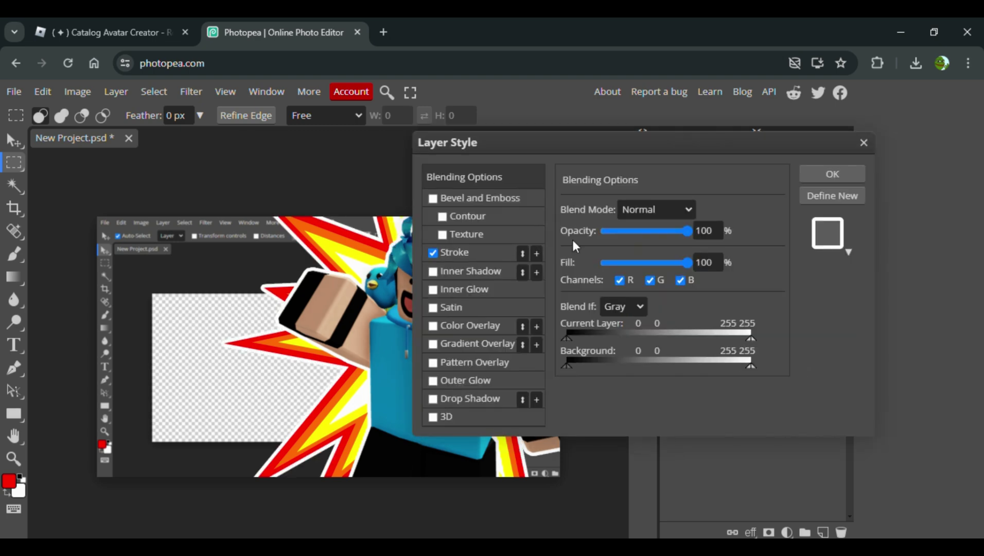
click(818, 177)
Search the web for "photopea" in a new browser tab and show the image results
key(ctrl+t)
text(photopea)
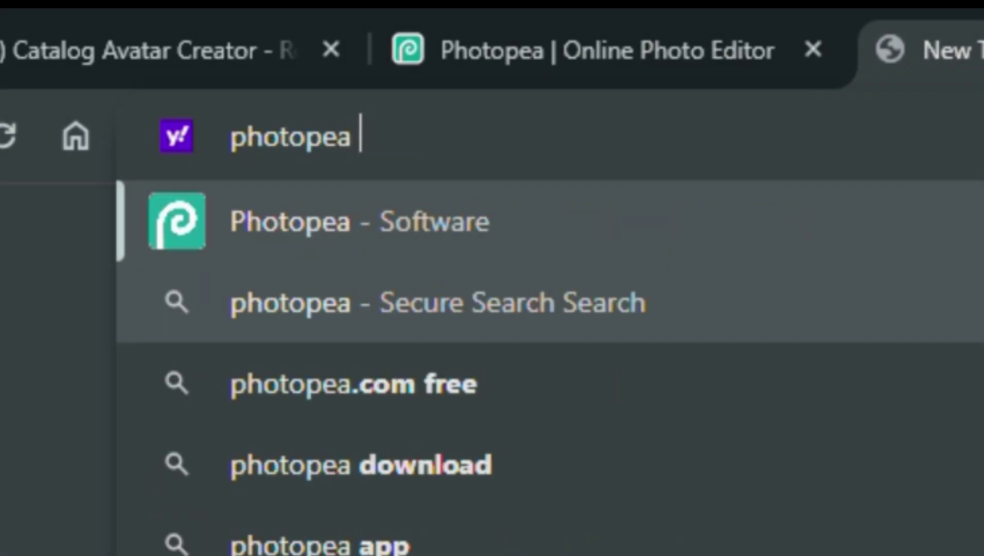
key(Return)
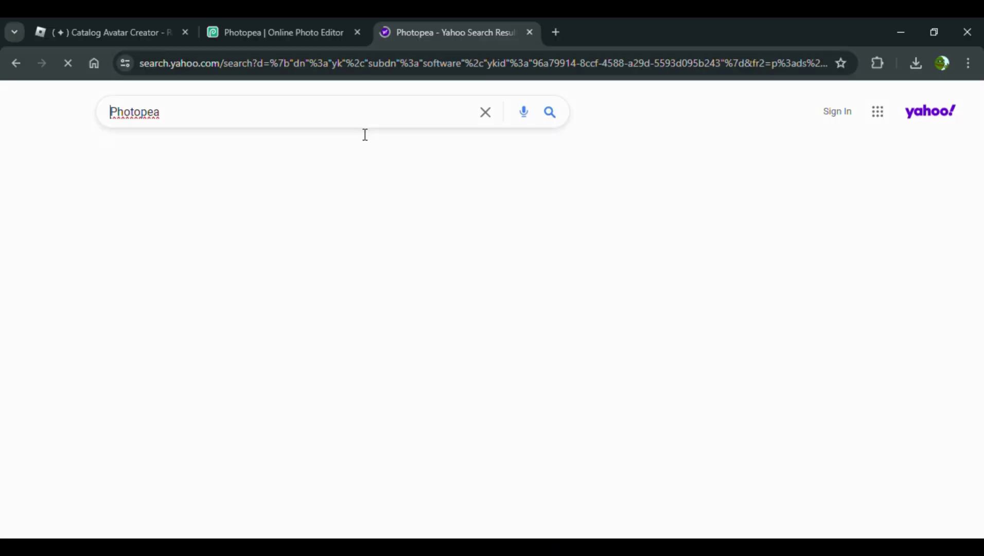
click(241, 160)
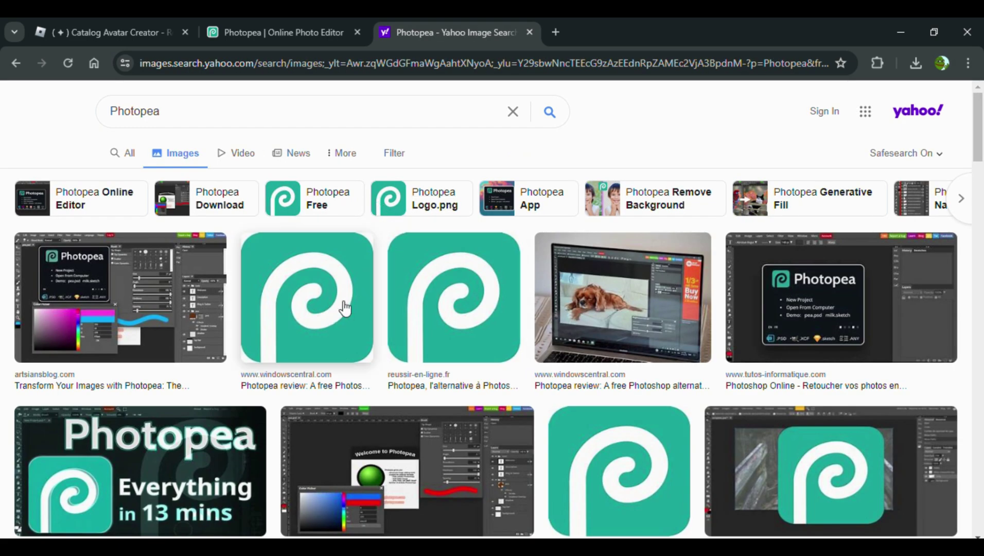
Browse the Photopea image results and preview several versions of the logo
scroll(339, 308, down, 1)
scroll(308, 312, up, 1)
scroll(288, 315, down, 6)
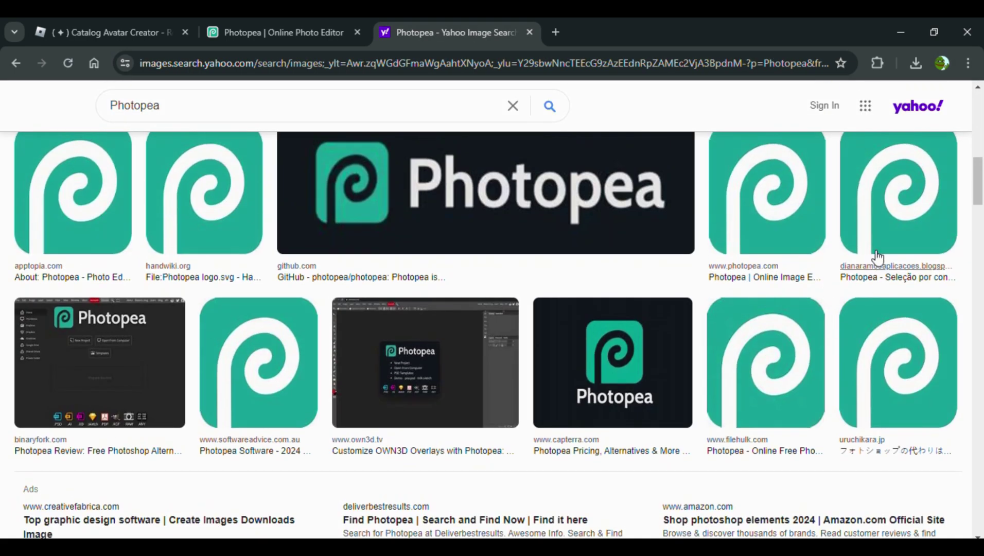
click(894, 219)
click(940, 182)
scroll(505, 211, down, 2)
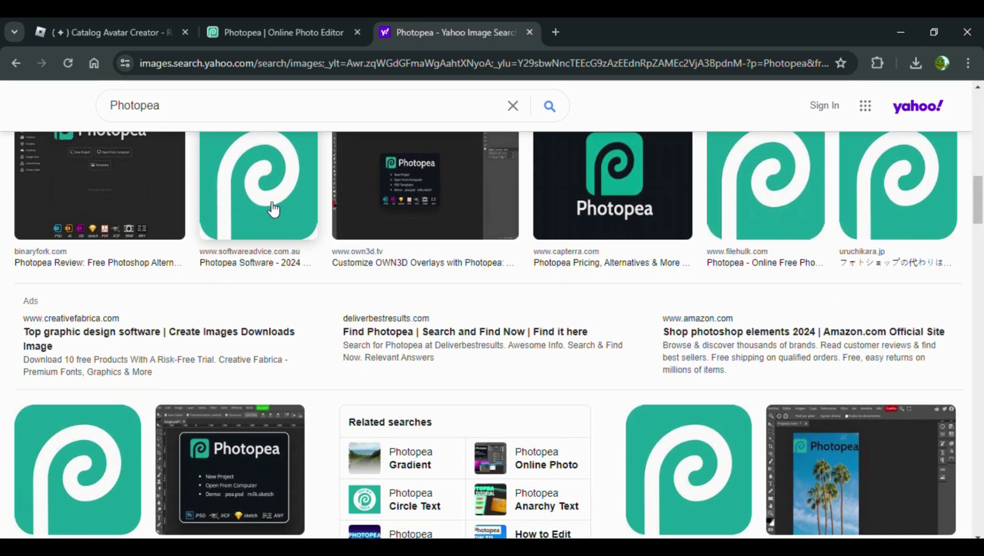
click(273, 208)
click(946, 187)
scroll(470, 210, down, 4)
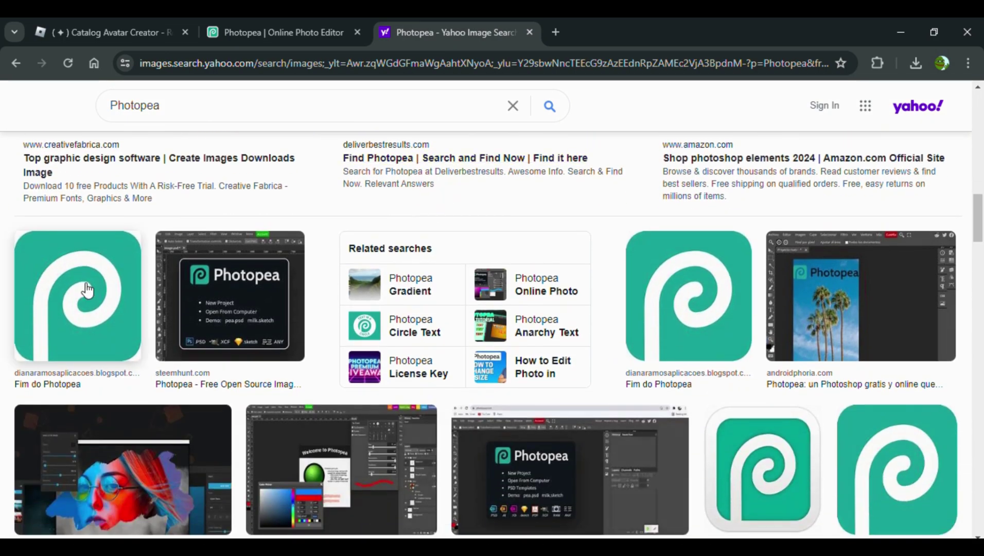
click(87, 286)
click(893, 191)
scroll(749, 218, down, 3)
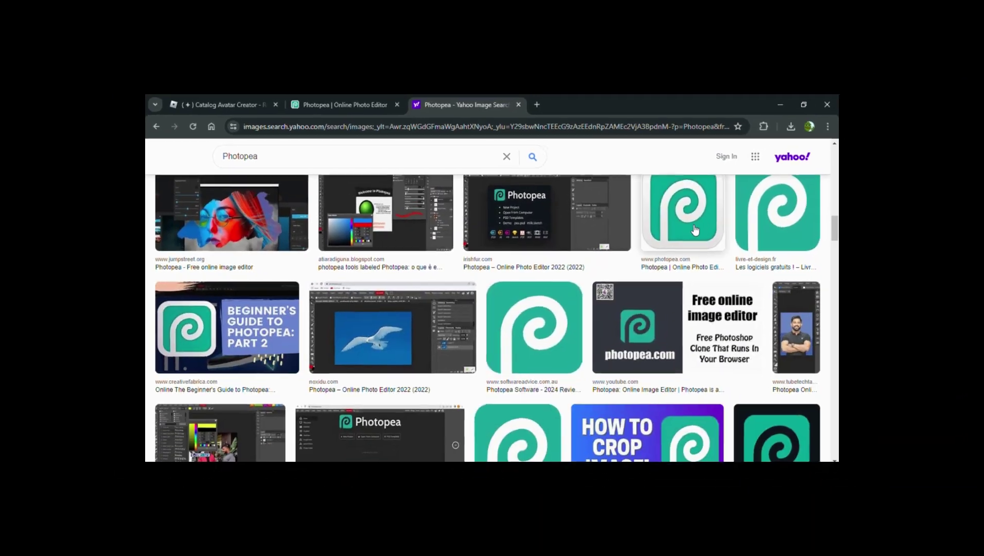
Download the white-framed Photopea icon from the photopea.com result, then switch back to Photopea and place icon512 in the project
click(745, 217)
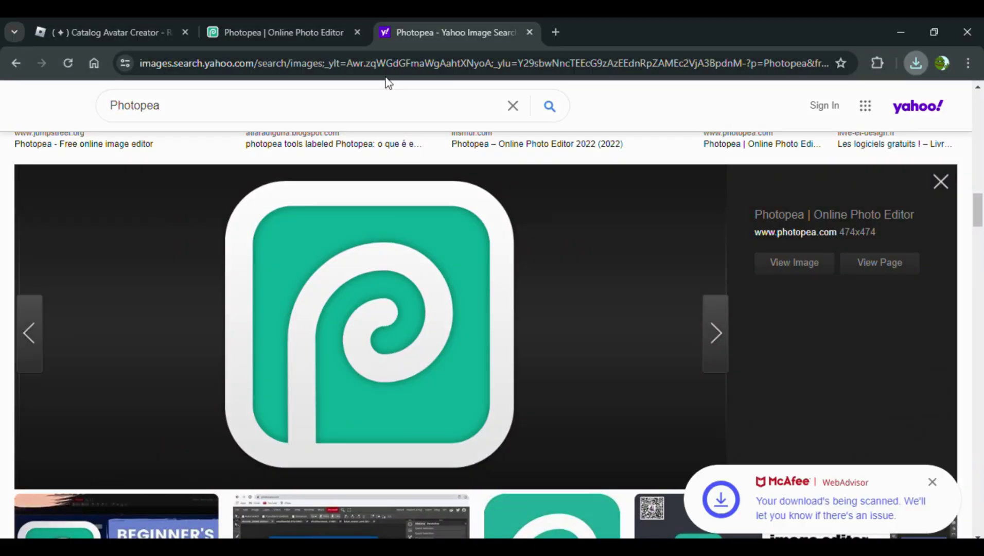
click(300, 29)
click(14, 91)
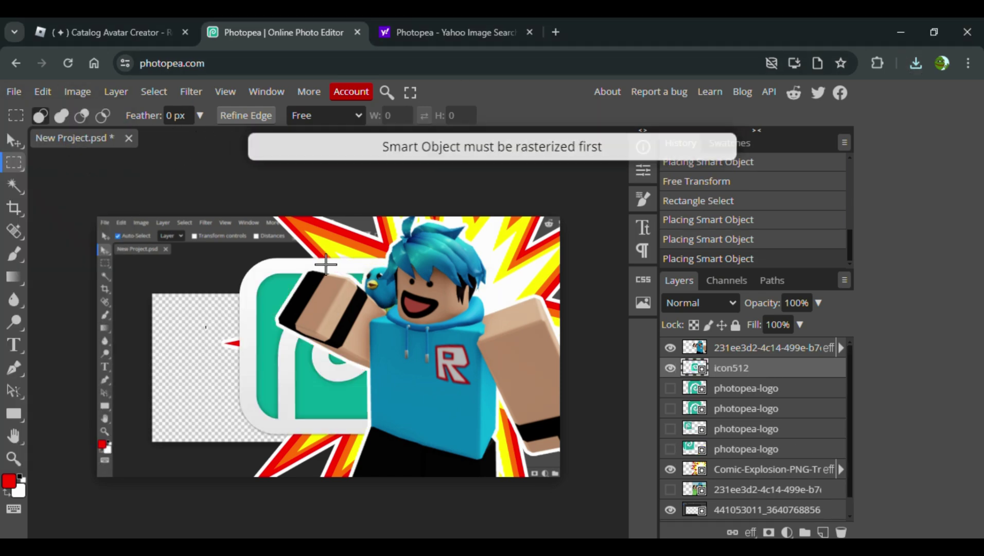
mouse_move(223, 382)
mouse_down()
mouse_move(204, 370)
mouse_move(207, 403)
mouse_move(205, 371)
mouse_move(204, 380)
mouse_up()
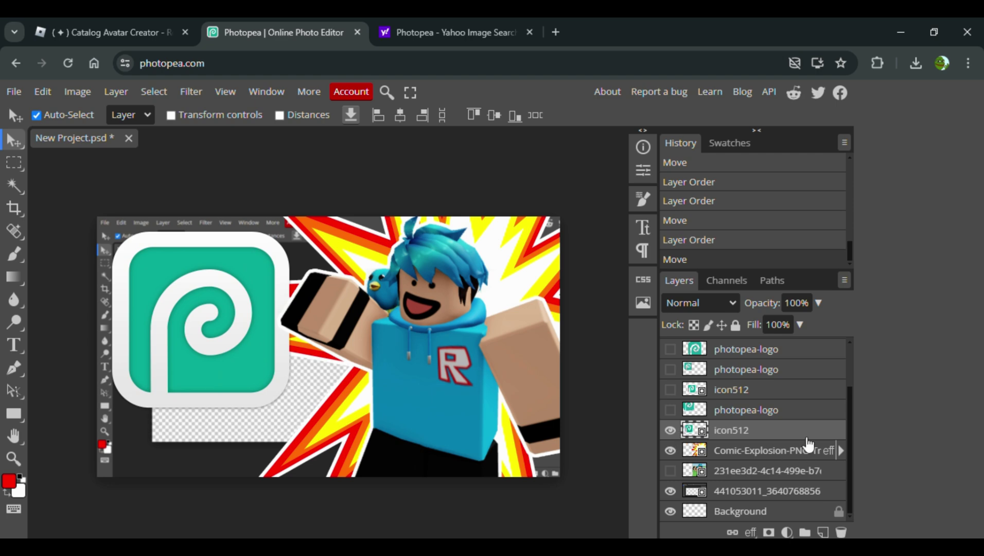
drag(806, 441, 808, 478)
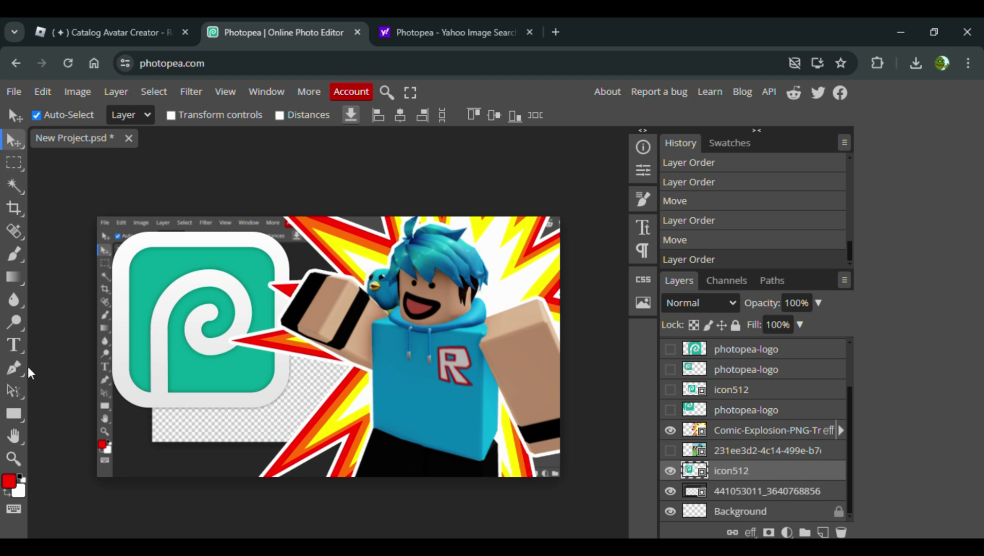
Prepare the Type tool with the Luckiest Guy font and a cyan text colour
click(14, 344)
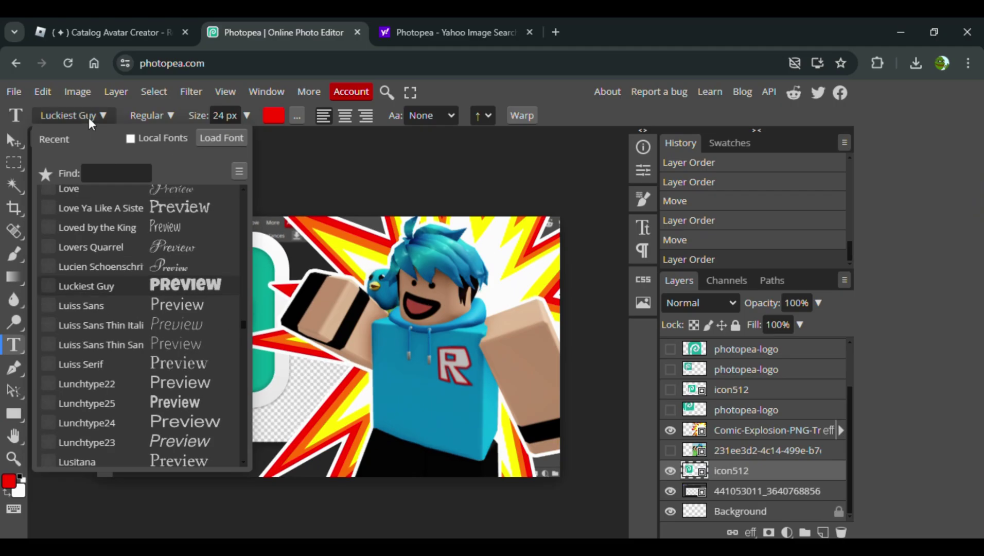
click(88, 118)
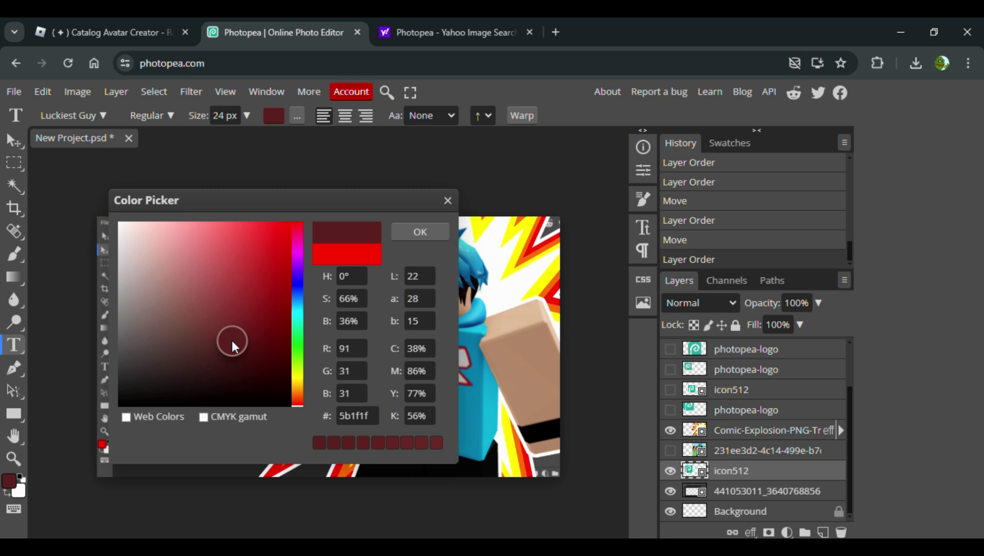
drag(232, 346, 358, 176)
drag(303, 409, 301, 308)
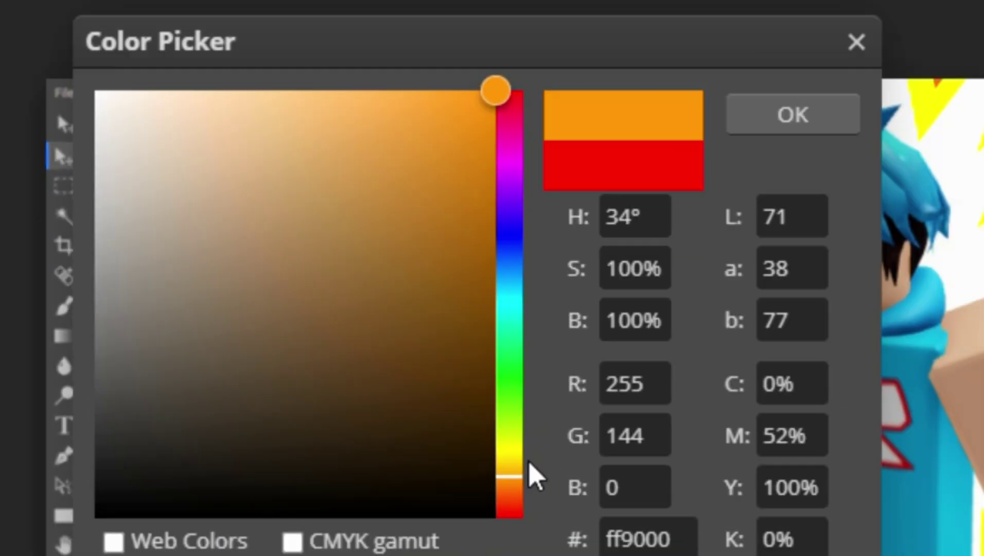
drag(517, 290, 525, 308)
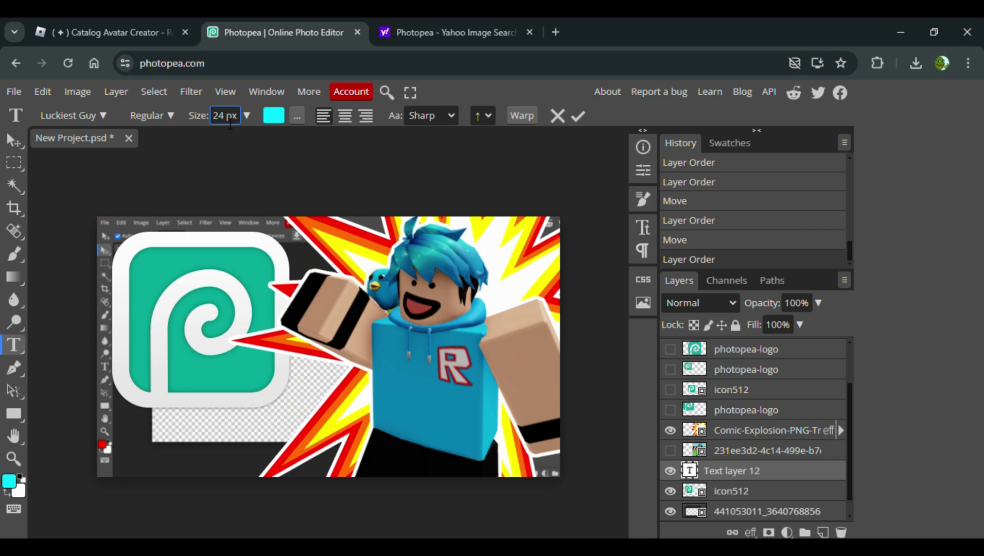
Set the font size of the new text layer to 100 px
drag(227, 122, 207, 121)
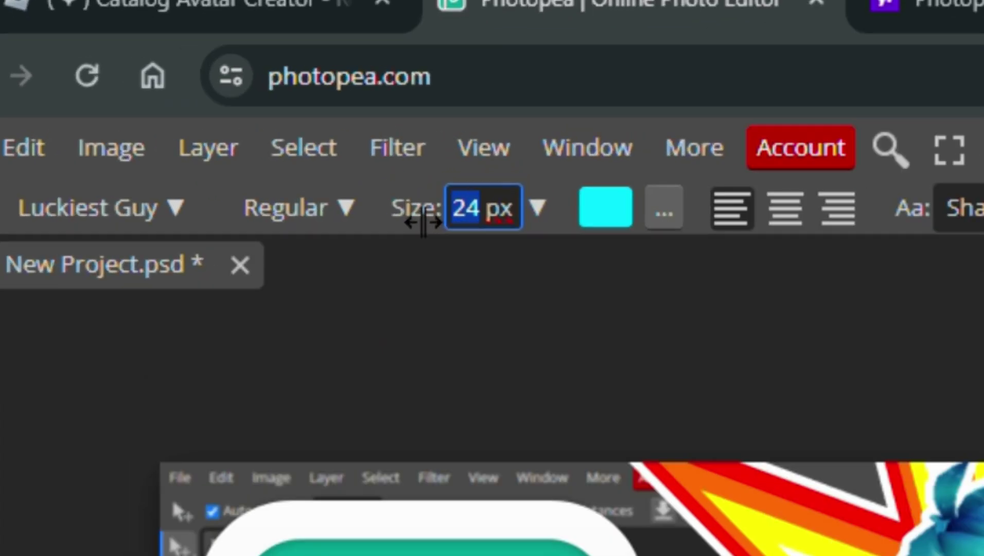
text(100 p)
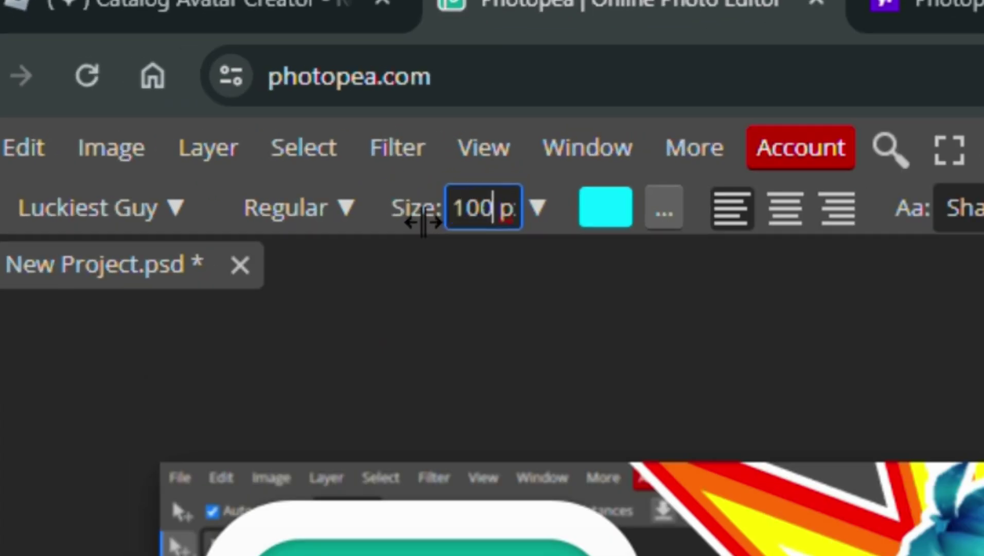
key(Return)
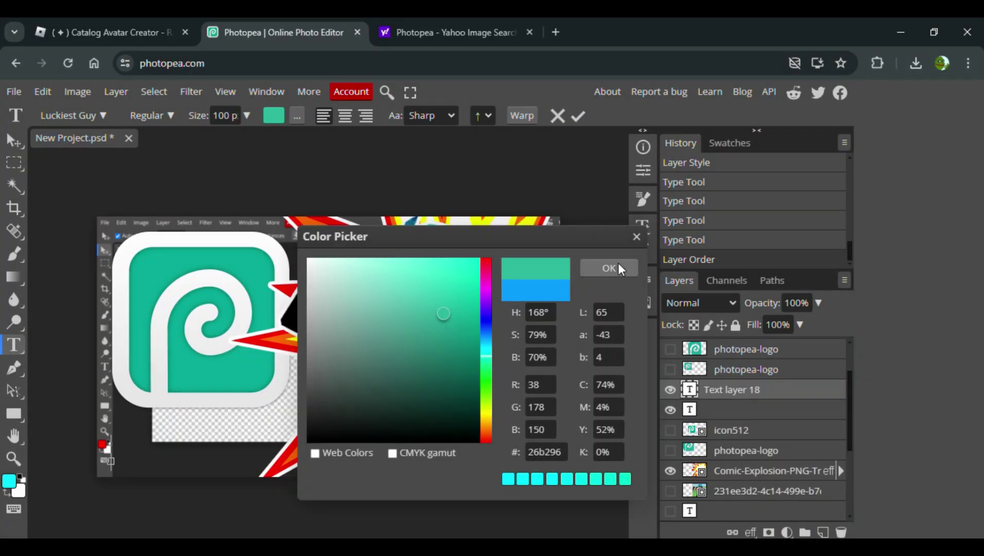
Set the text colour to teal green at 100 px and enter PHOTOPEA directly below the Photopea logo
click(609, 268)
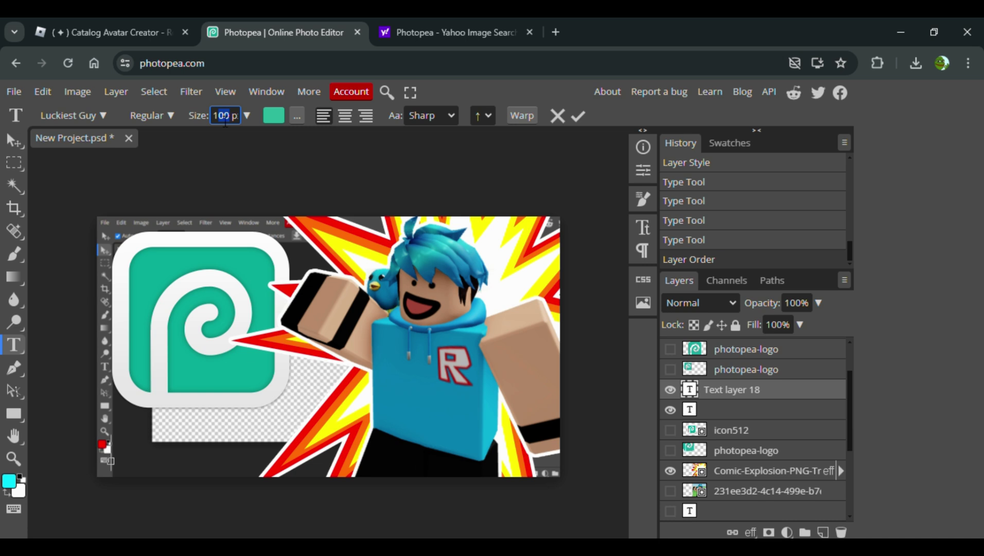
key(Return)
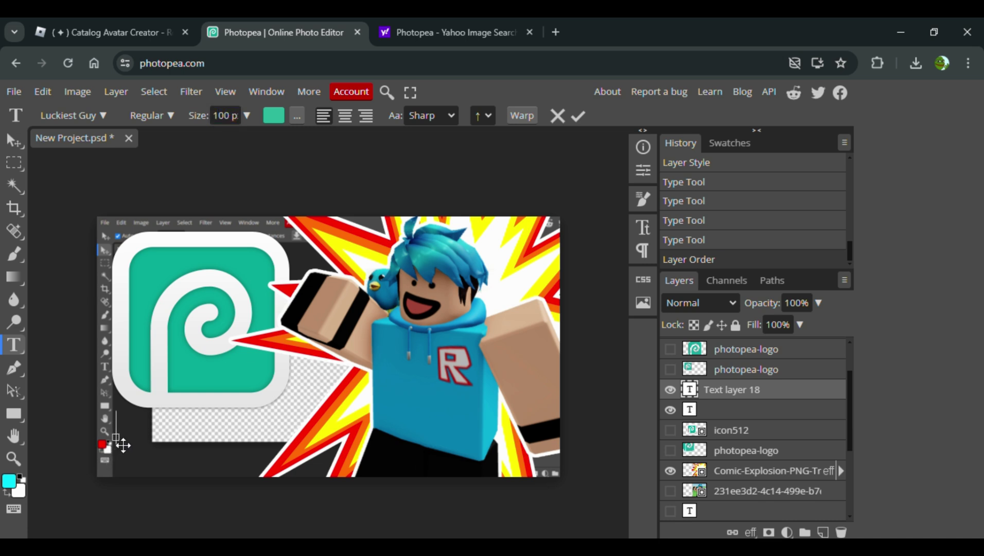
text(HOTOPEA)
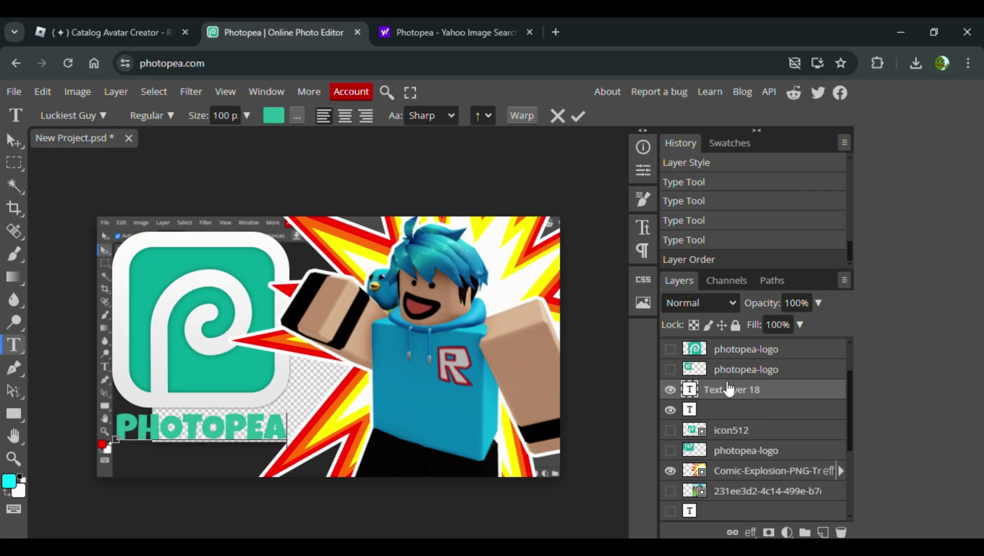
Apply a white Stroke layer style to the PHOTOPEA text layer
double_click(830, 394)
click(433, 252)
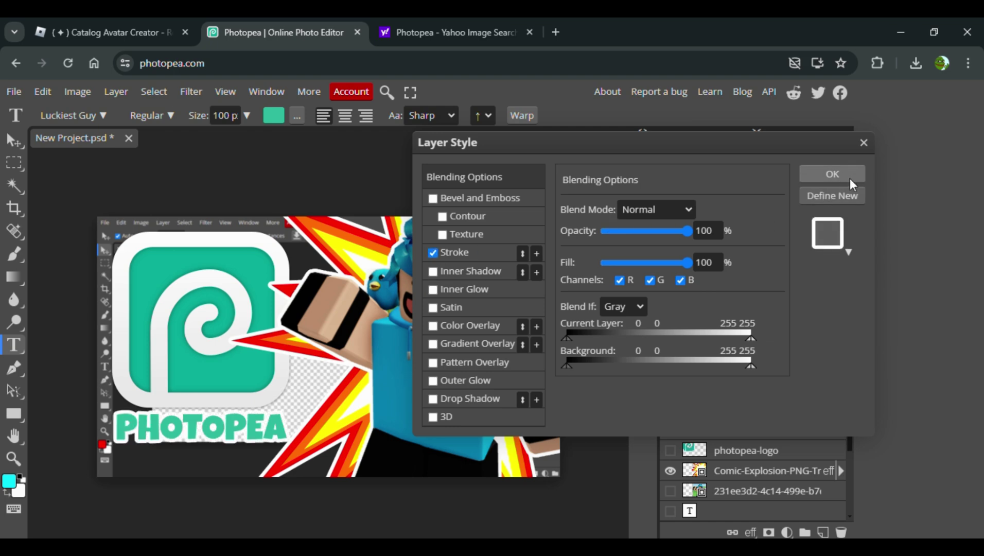
click(832, 174)
Add a new TUTORIAL text layer beneath PHOTOPEA and apply a white Stroke layer style to it
click(161, 465)
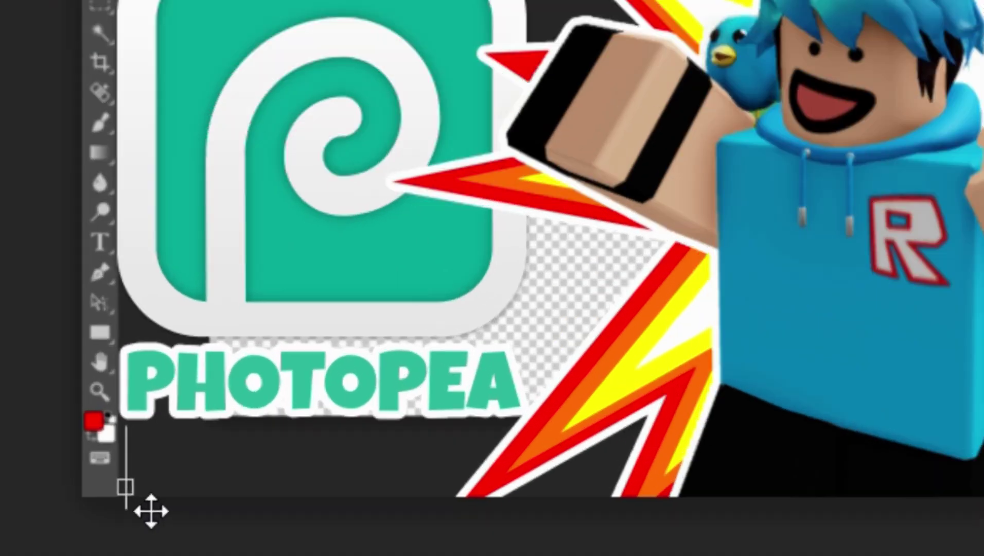
text(TUTORIAL)
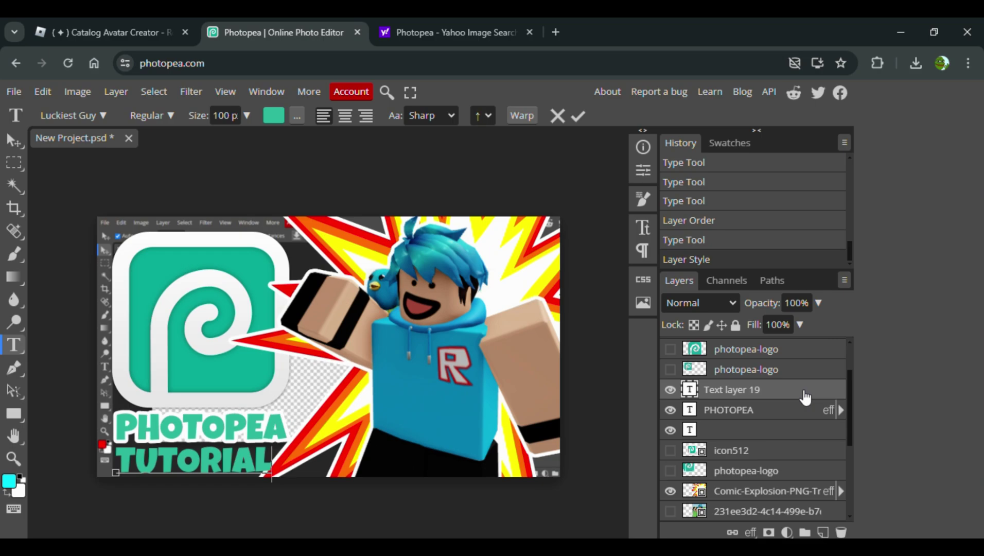
double_click(805, 397)
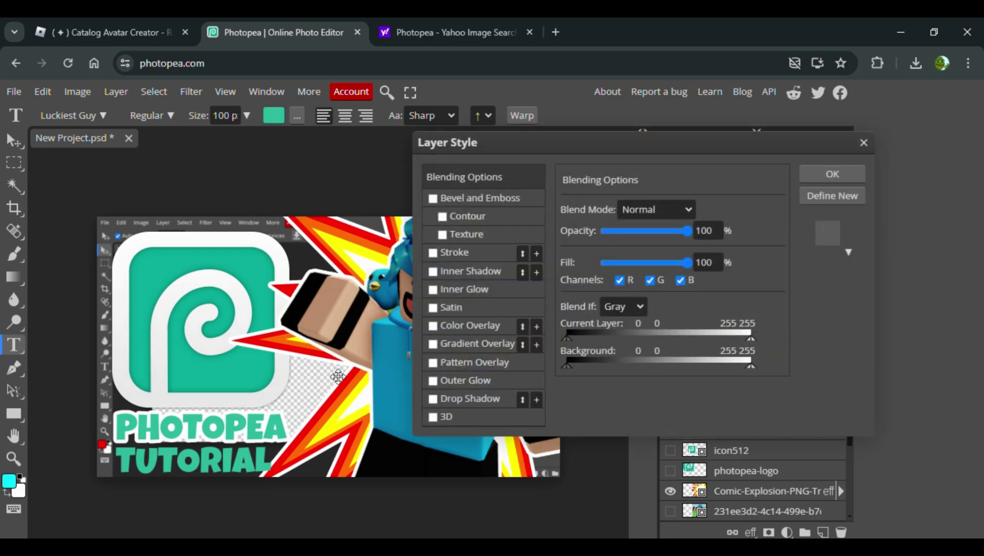
click(433, 252)
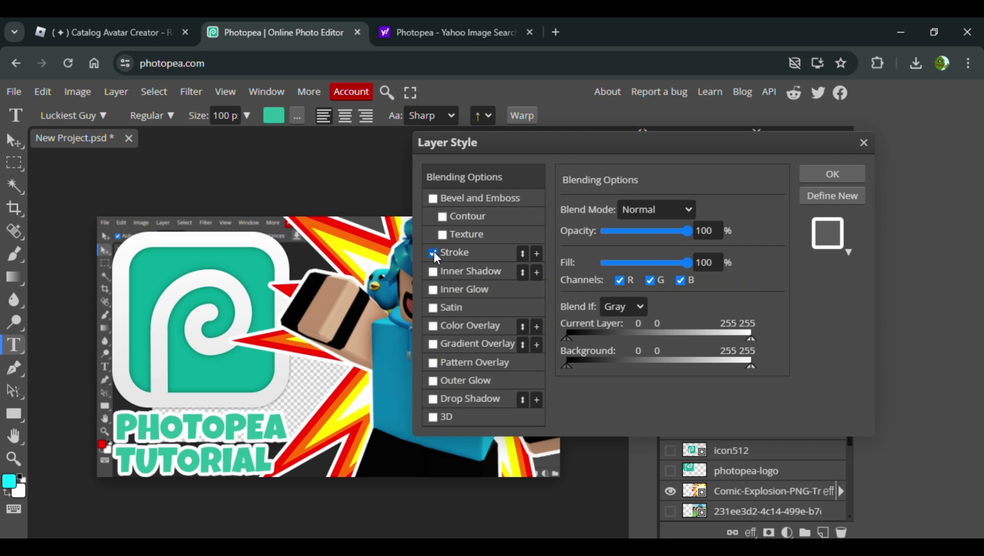
click(830, 176)
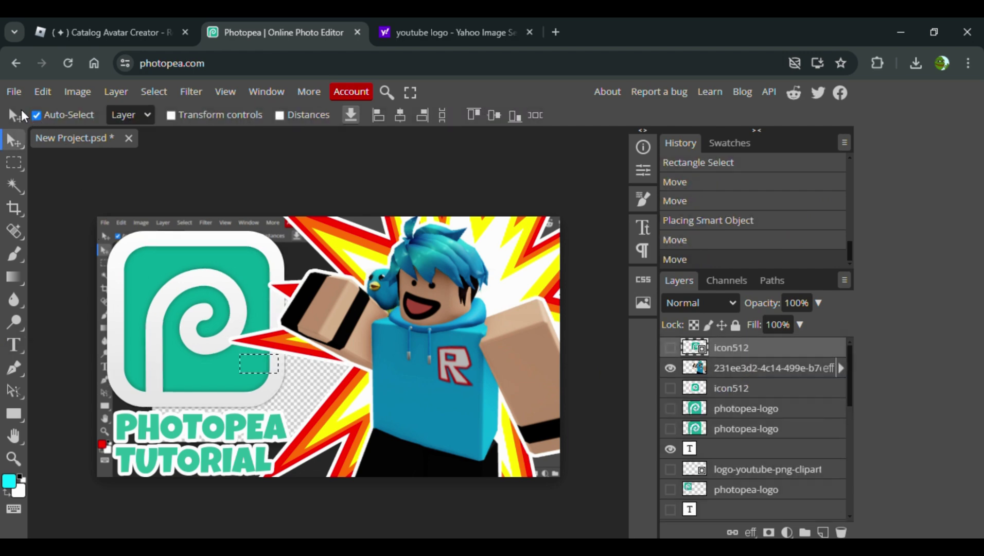
Place another copy of the icon512 image in the project and move it over the avatar's torso, declining rasterization
click(14, 91)
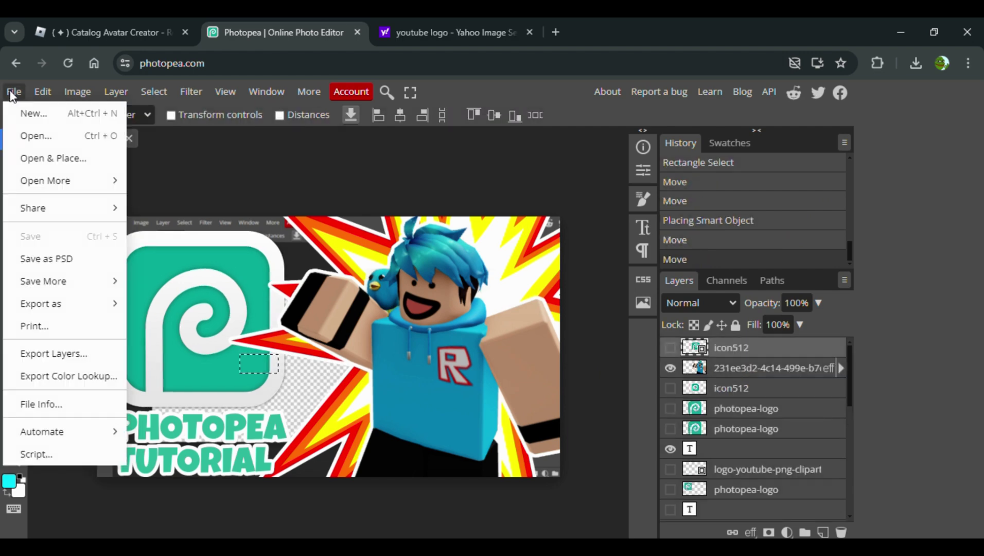
click(48, 160)
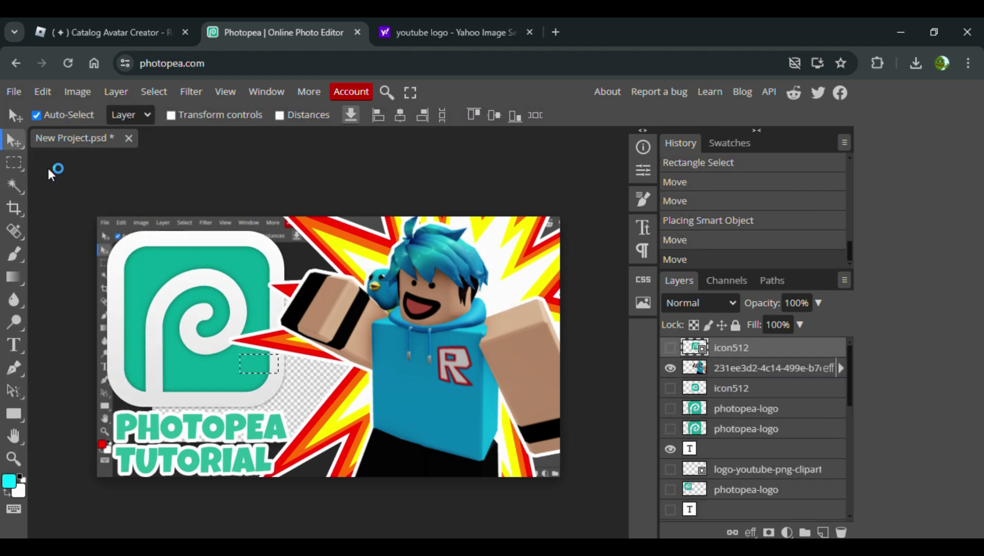
double_click(236, 175)
drag(349, 377, 423, 373)
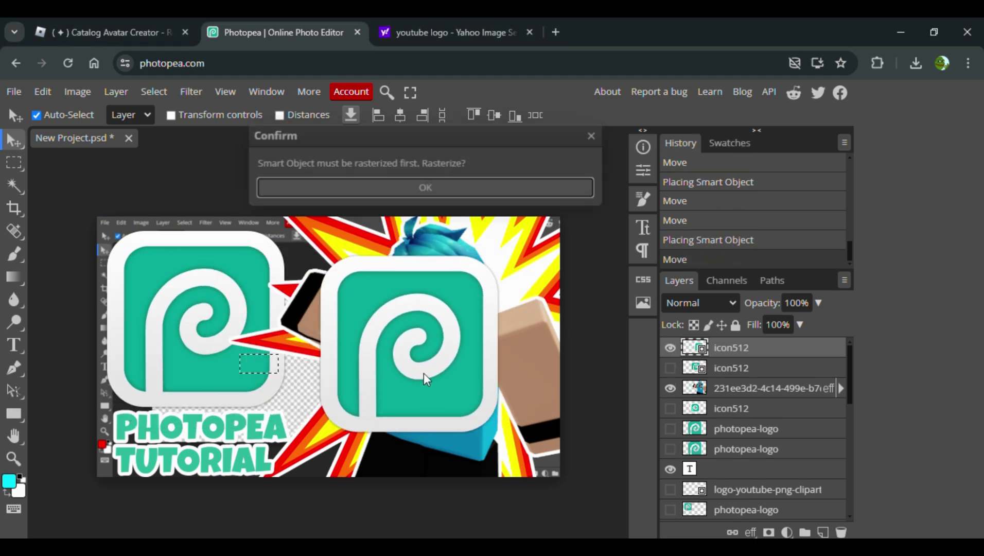
click(593, 135)
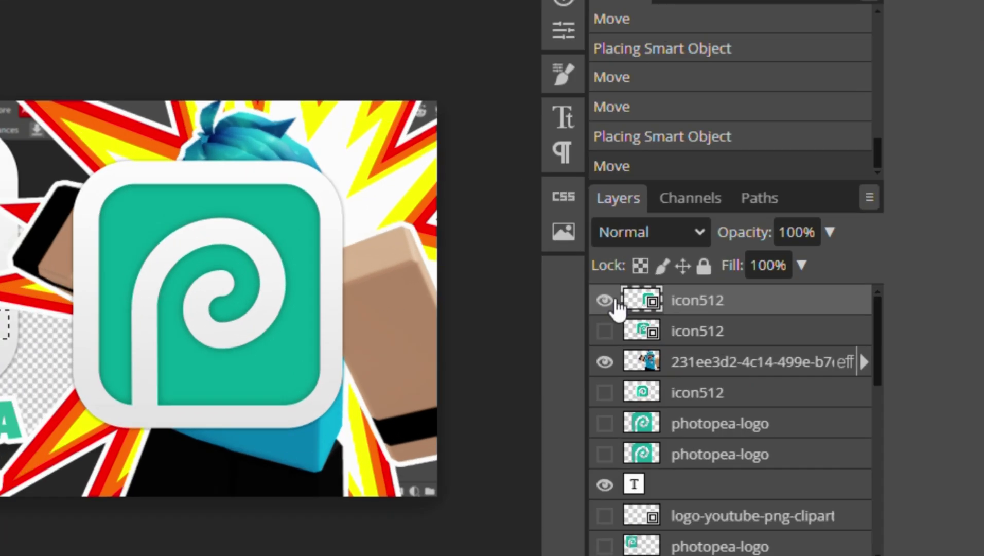
Toggle the visibility of the topmost icon512 layer and leave it hidden
click(671, 348)
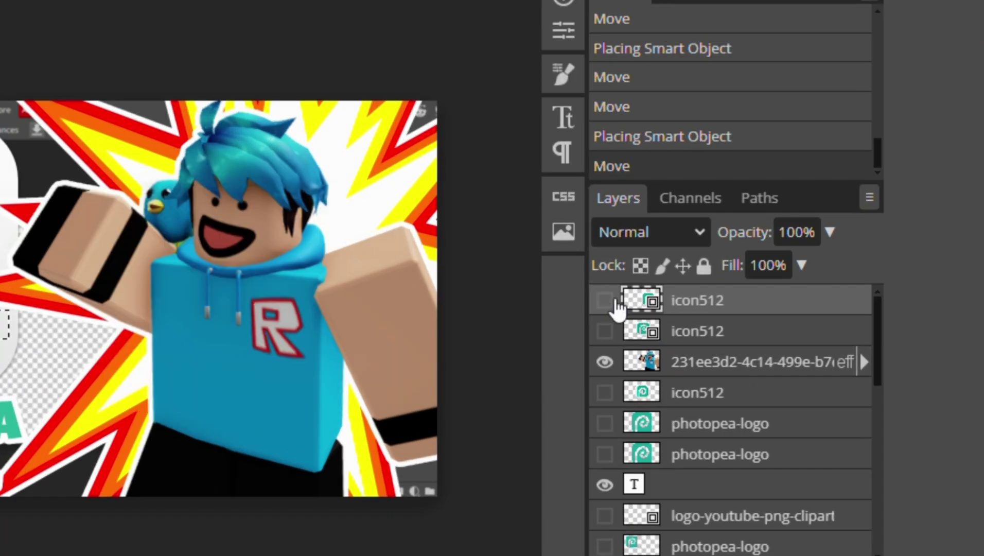
click(613, 300)
click(611, 299)
click(610, 300)
click(609, 298)
click(607, 297)
click(604, 297)
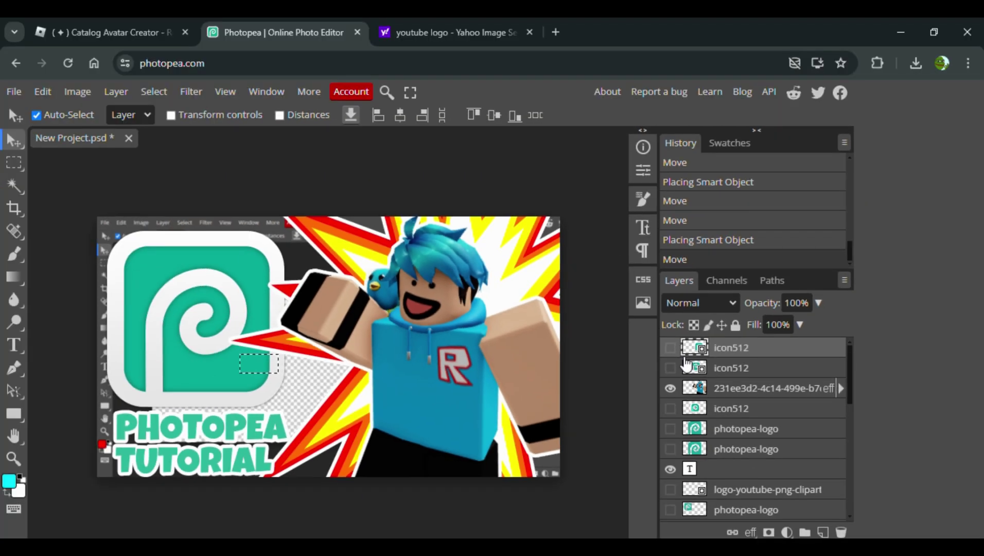
Export the thumbnail as a PNG named New Project at 1280 × 720 px and 100% quality
click(10, 91)
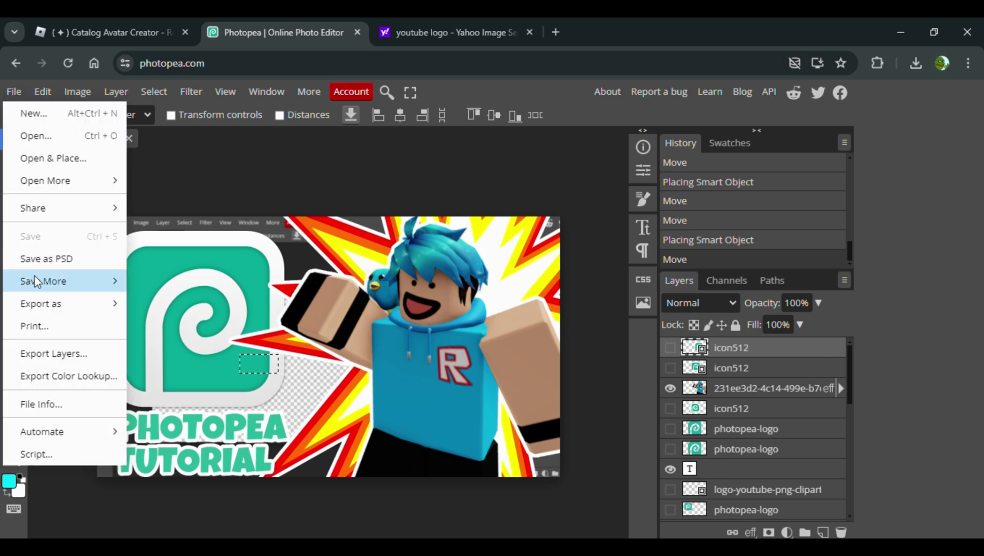
mouse_move(46, 303)
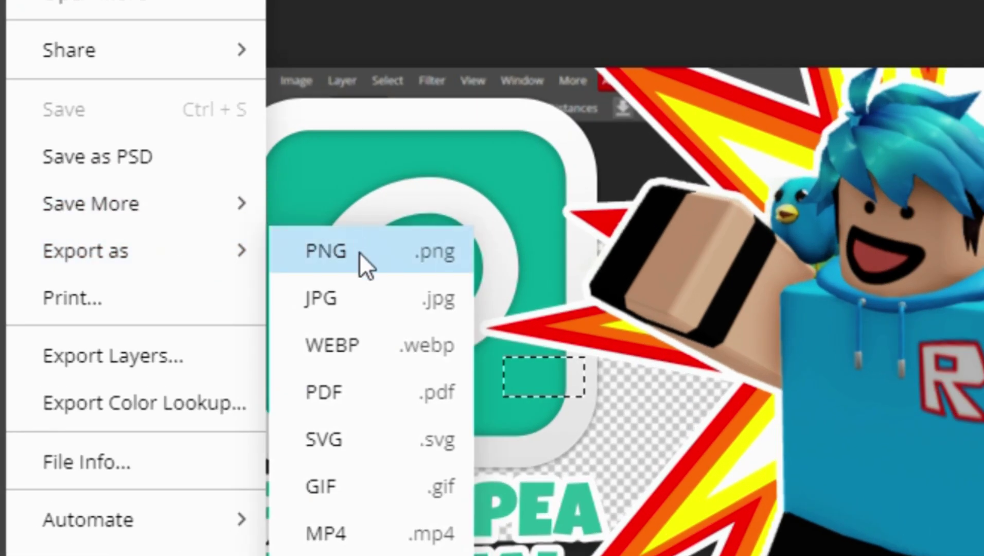
click(359, 252)
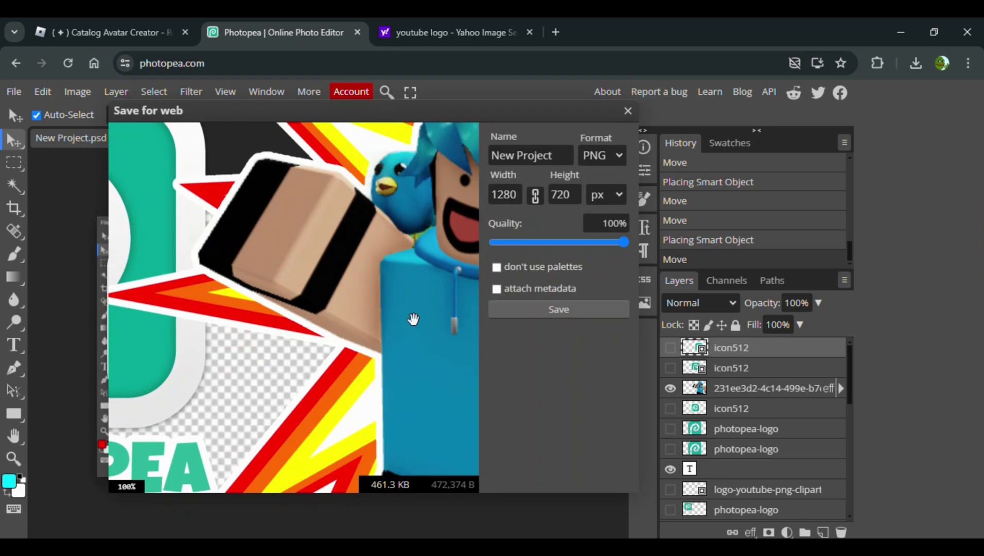
click(515, 311)
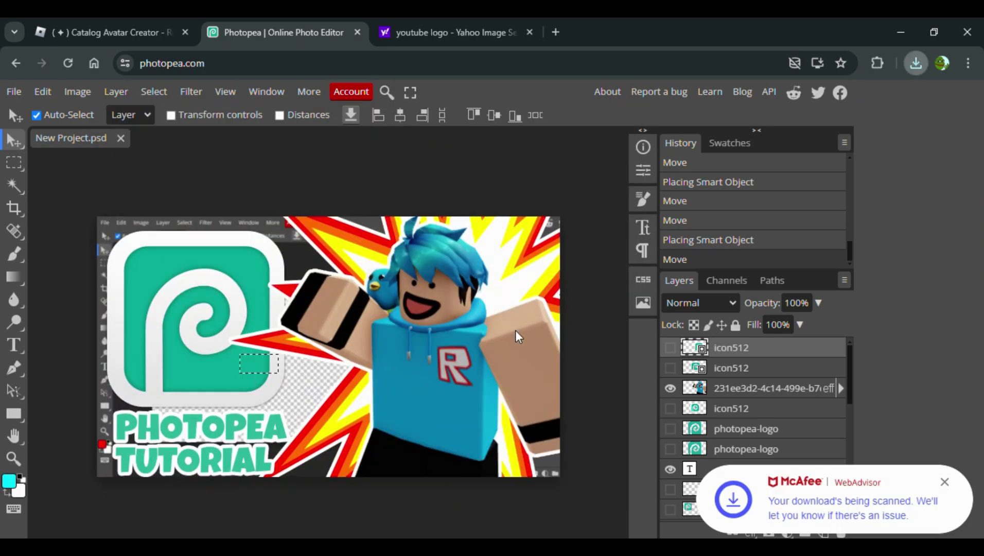